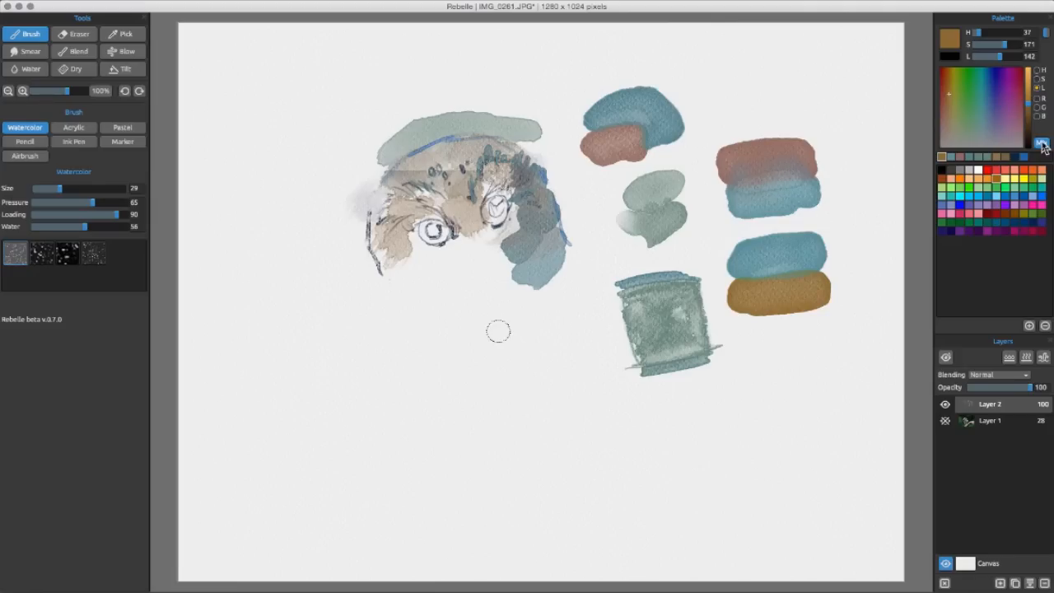
Turn off color mixing and dry the wet paint on Layer 2 while its wet areas are displayed
{"action": "left_click", "coordinate": [1042, 143]}
{"action": "left_click", "coordinate": [946, 358]}
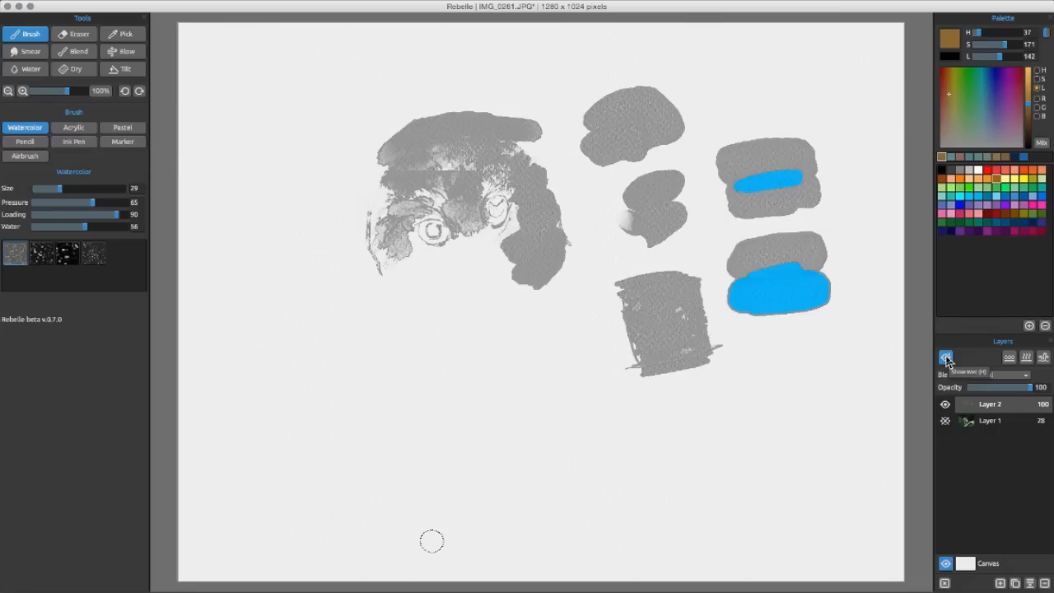
{"action": "left_click", "coordinate": [1029, 359]}
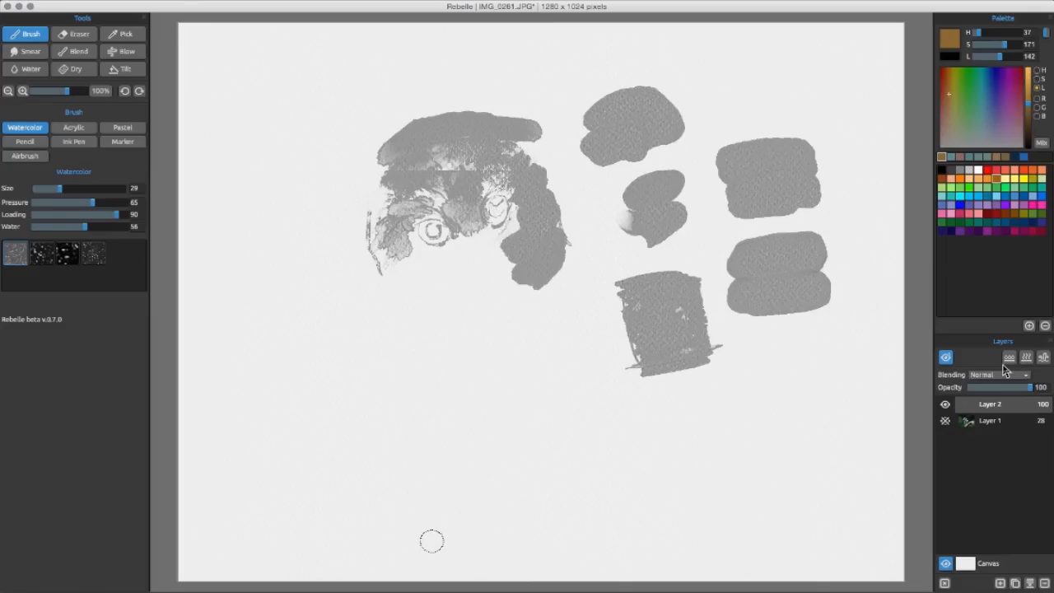
{"action": "left_click", "coordinate": [946, 358]}
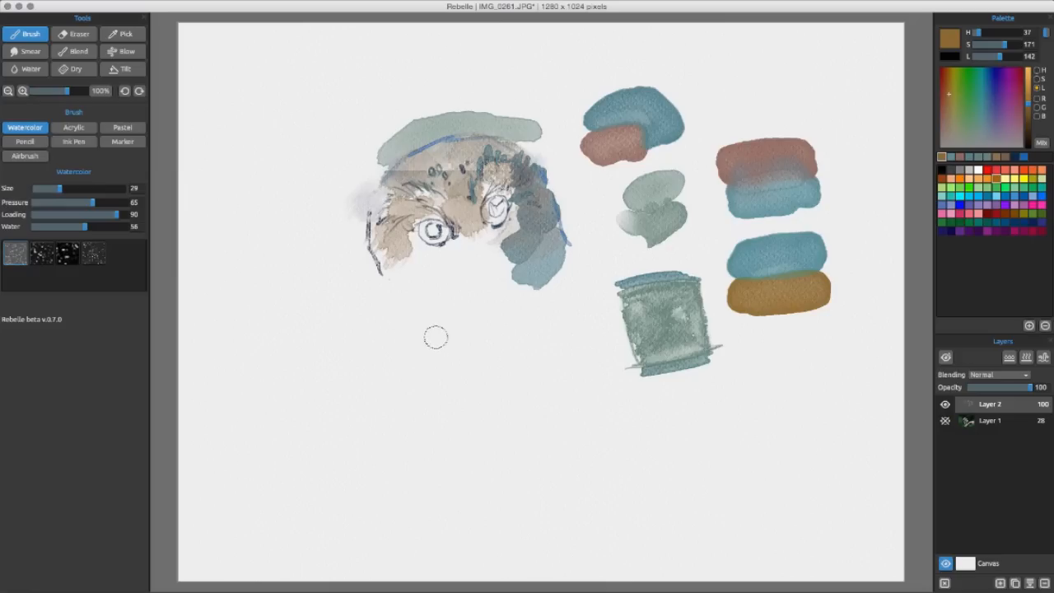
Paint an ochre swatch below the animal face, check its wetness, and add a touching blue swatch (H 191, S 109, L 152) beneath it
{"action": "mouse_move", "coordinate": [412, 332]}
{"action": "left_mouse_down"}
{"action": "mouse_move", "coordinate": [465, 327]}
{"action": "mouse_move", "coordinate": [396, 335]}
{"action": "mouse_move", "coordinate": [399, 362]}
{"action": "mouse_move", "coordinate": [465, 350]}
{"action": "mouse_move", "coordinate": [412, 337]}
{"action": "mouse_move", "coordinate": [468, 334]}
{"action": "mouse_move", "coordinate": [469, 345]}
{"action": "mouse_move", "coordinate": [381, 359]}
{"action": "left_mouse_up"}
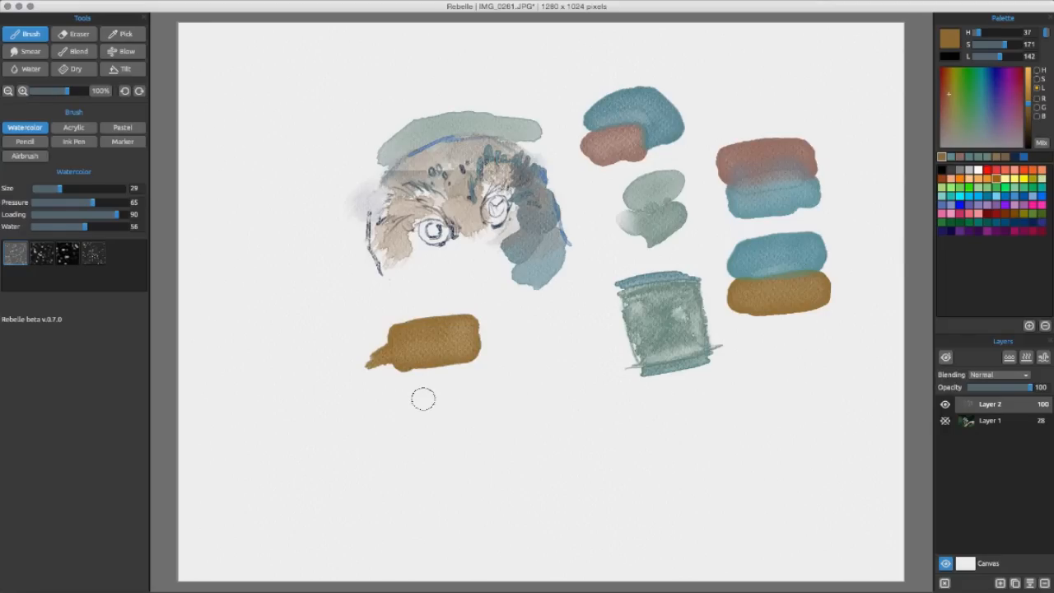
{"action": "left_click", "coordinate": [944, 358]}
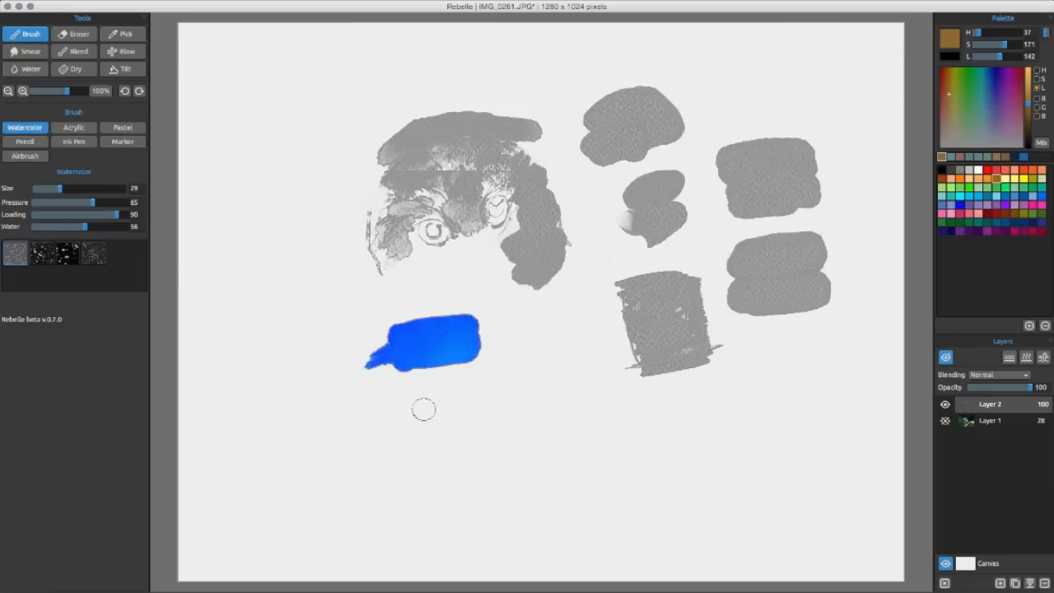
{"action": "left_click", "coordinate": [946, 357]}
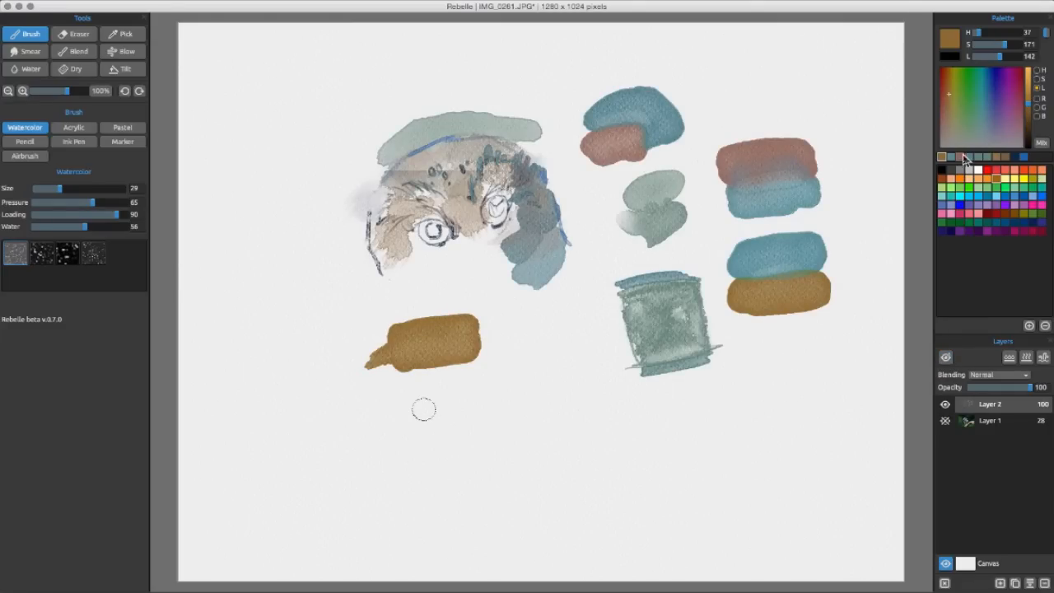
{"action": "left_click", "coordinate": [950, 157]}
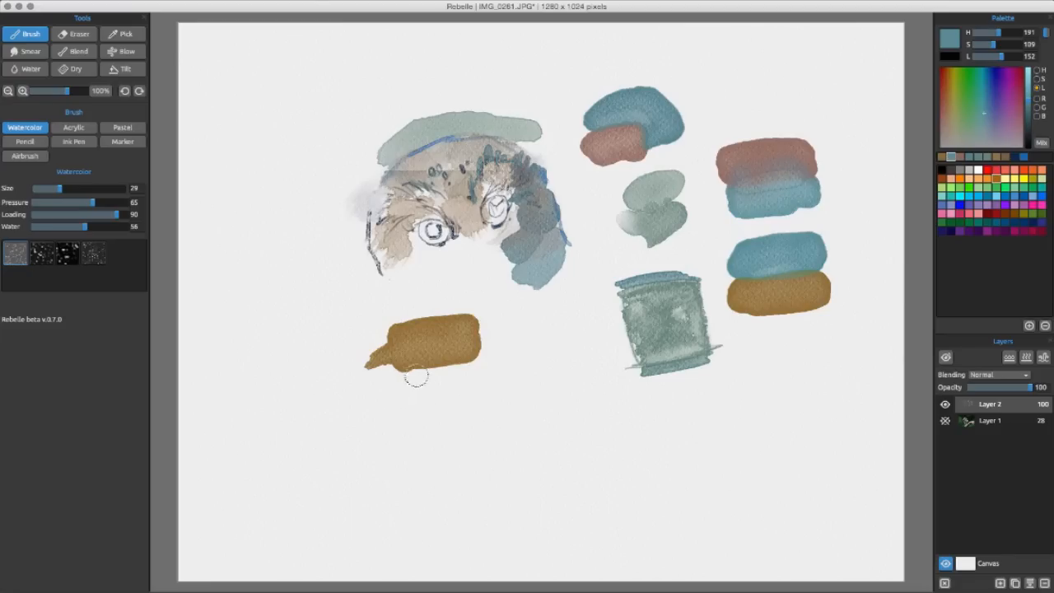
{"action": "mouse_move", "coordinate": [403, 380]}
{"action": "left_mouse_down"}
{"action": "mouse_move", "coordinate": [473, 368]}
{"action": "mouse_move", "coordinate": [470, 392]}
{"action": "mouse_move", "coordinate": [401, 403]}
{"action": "mouse_move", "coordinate": [466, 388]}
{"action": "mouse_move", "coordinate": [419, 392]}
{"action": "mouse_move", "coordinate": [391, 382]}
{"action": "mouse_move", "coordinate": [402, 405]}
{"action": "mouse_move", "coordinate": [398, 380]}
{"action": "mouse_move", "coordinate": [431, 400]}
{"action": "mouse_move", "coordinate": [407, 388]}
{"action": "mouse_move", "coordinate": [470, 375]}
{"action": "left_mouse_up"}
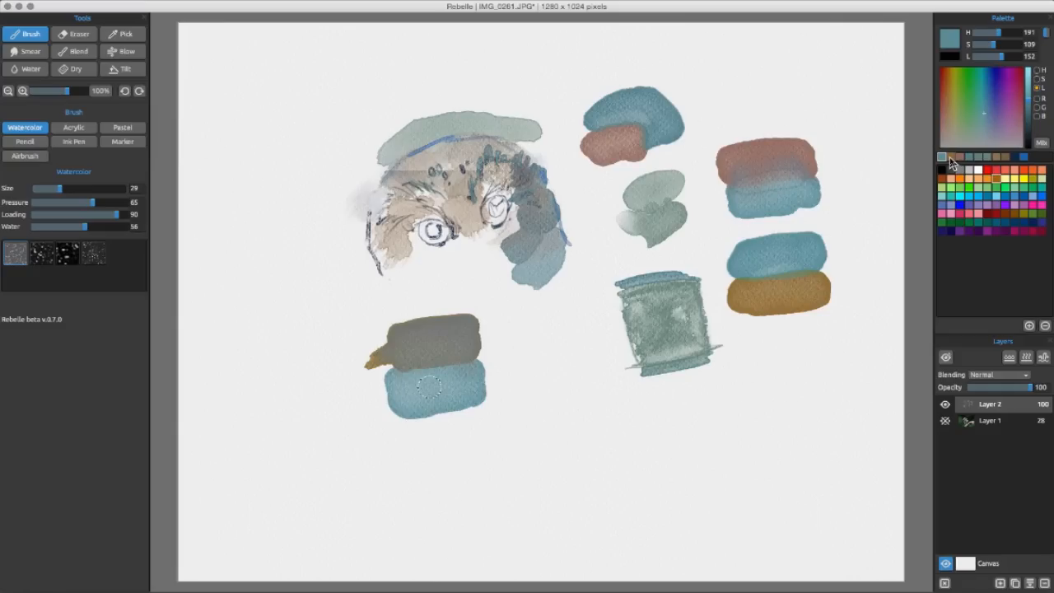
Paint an ochre swatch beside the first pair, with a blue one beneath it brushed up into the wet ochre
{"action": "left_click", "coordinate": [951, 160]}
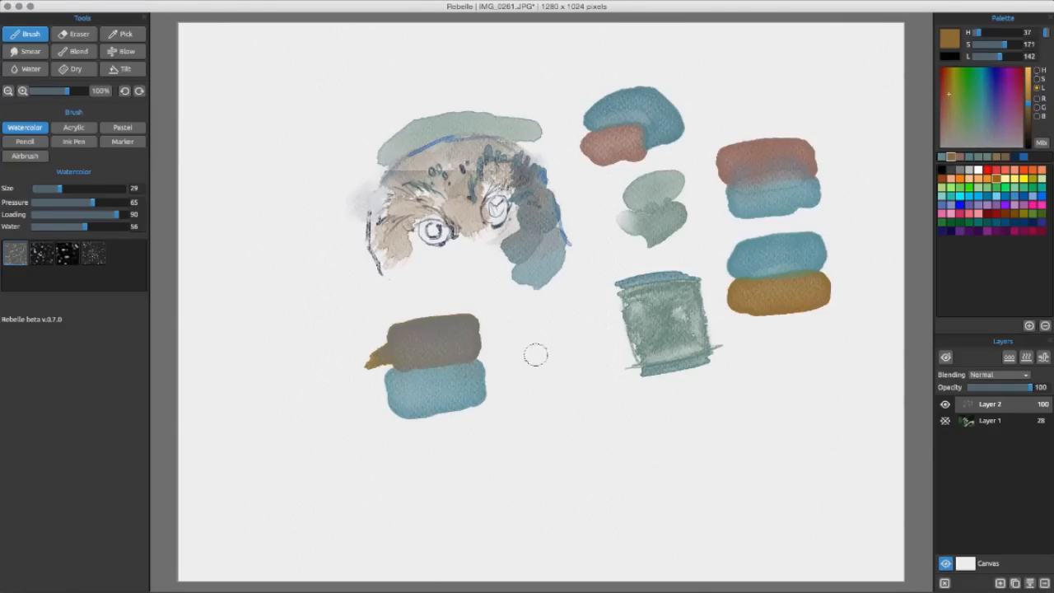
{"action": "mouse_move", "coordinate": [550, 342]}
{"action": "left_mouse_down"}
{"action": "mouse_move", "coordinate": [518, 353]}
{"action": "mouse_move", "coordinate": [582, 342]}
{"action": "mouse_move", "coordinate": [513, 358]}
{"action": "mouse_move", "coordinate": [577, 349]}
{"action": "mouse_move", "coordinate": [519, 362]}
{"action": "mouse_move", "coordinate": [576, 358]}
{"action": "mouse_move", "coordinate": [529, 368]}
{"action": "mouse_move", "coordinate": [538, 369]}
{"action": "mouse_move", "coordinate": [556, 365]}
{"action": "mouse_move", "coordinate": [540, 340]}
{"action": "mouse_move", "coordinate": [519, 353]}
{"action": "mouse_move", "coordinate": [574, 354]}
{"action": "mouse_move", "coordinate": [570, 378]}
{"action": "left_mouse_up"}
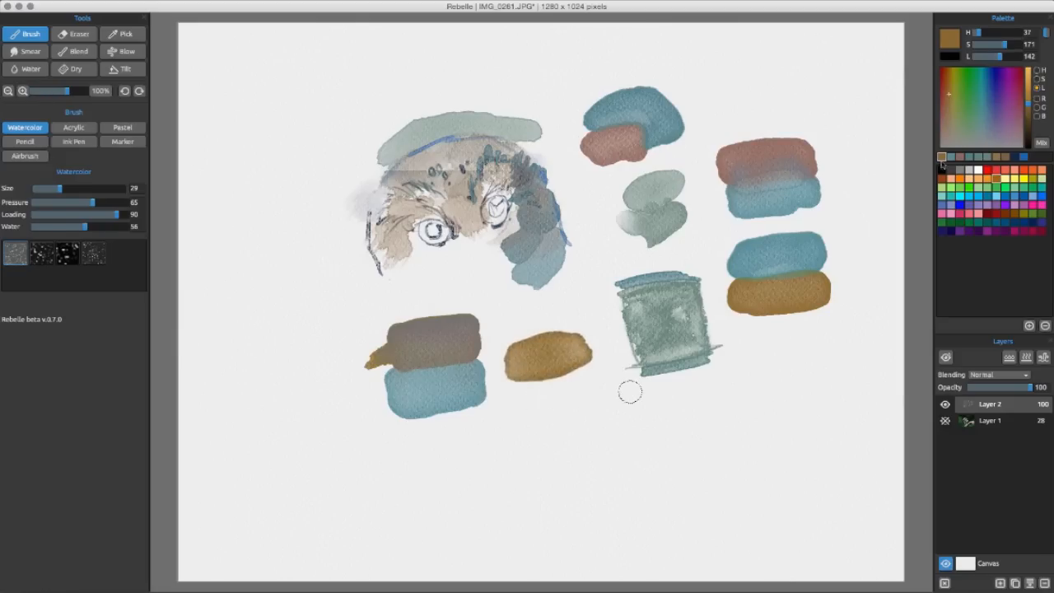
{"action": "left_click", "coordinate": [951, 156]}
{"action": "mouse_move", "coordinate": [543, 410]}
{"action": "left_mouse_down"}
{"action": "mouse_move", "coordinate": [584, 381]}
{"action": "mouse_move", "coordinate": [542, 390]}
{"action": "mouse_move", "coordinate": [588, 381]}
{"action": "mouse_move", "coordinate": [539, 404]}
{"action": "mouse_move", "coordinate": [588, 393]}
{"action": "mouse_move", "coordinate": [555, 386]}
{"action": "left_mouse_up"}
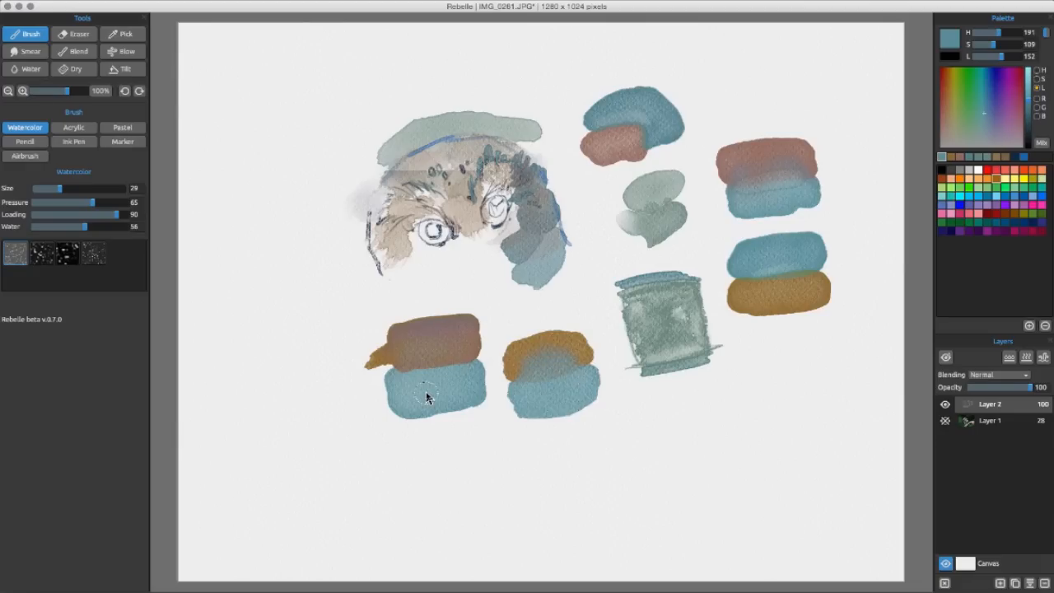
{"action": "left_click_drag", "start_coordinate": [542, 370], "coordinate": [552, 396]}
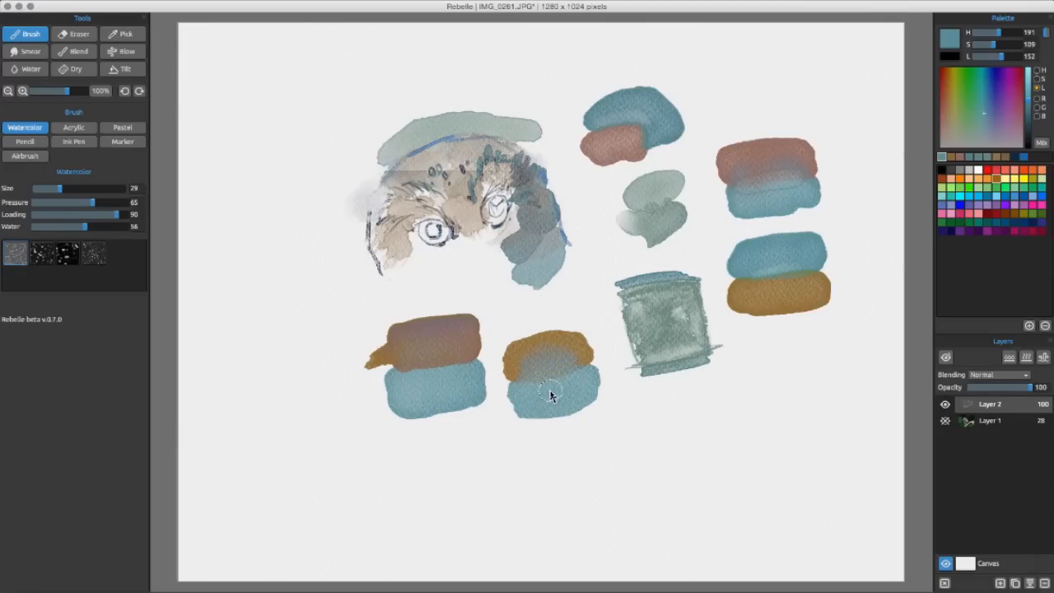
Paint a small ochre swatch below the green square and a blue swatch along its wet lower edge
{"action": "left_click", "coordinate": [951, 157]}
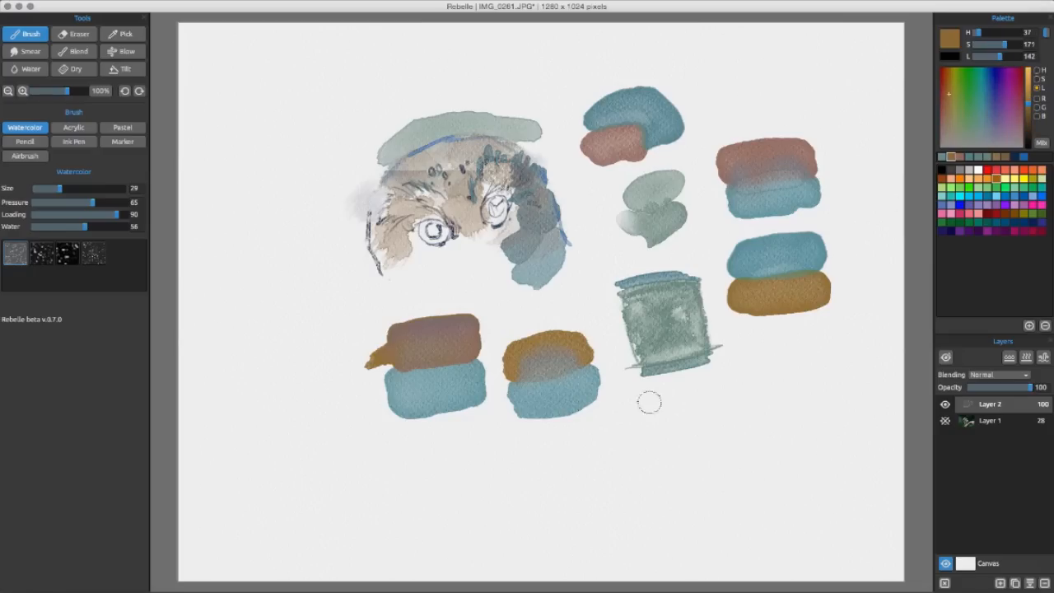
{"action": "left_click_drag", "start_coordinate": [631, 400], "coordinate": [655, 405]}
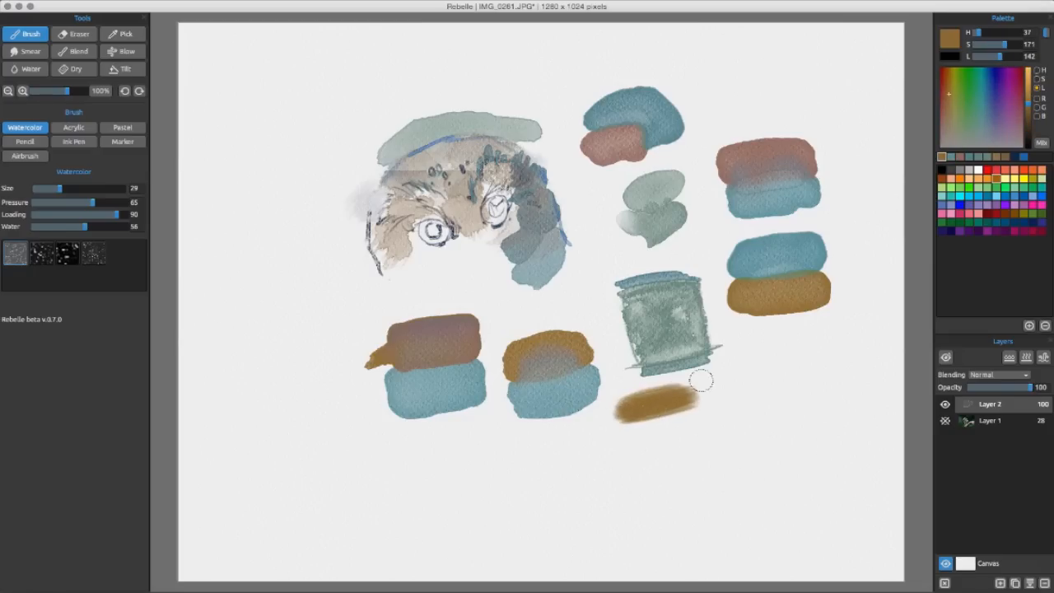
{"action": "left_click", "coordinate": [950, 156]}
{"action": "mouse_move", "coordinate": [668, 427]}
{"action": "left_mouse_down"}
{"action": "mouse_move", "coordinate": [691, 423]}
{"action": "mouse_move", "coordinate": [635, 437]}
{"action": "left_mouse_up"}
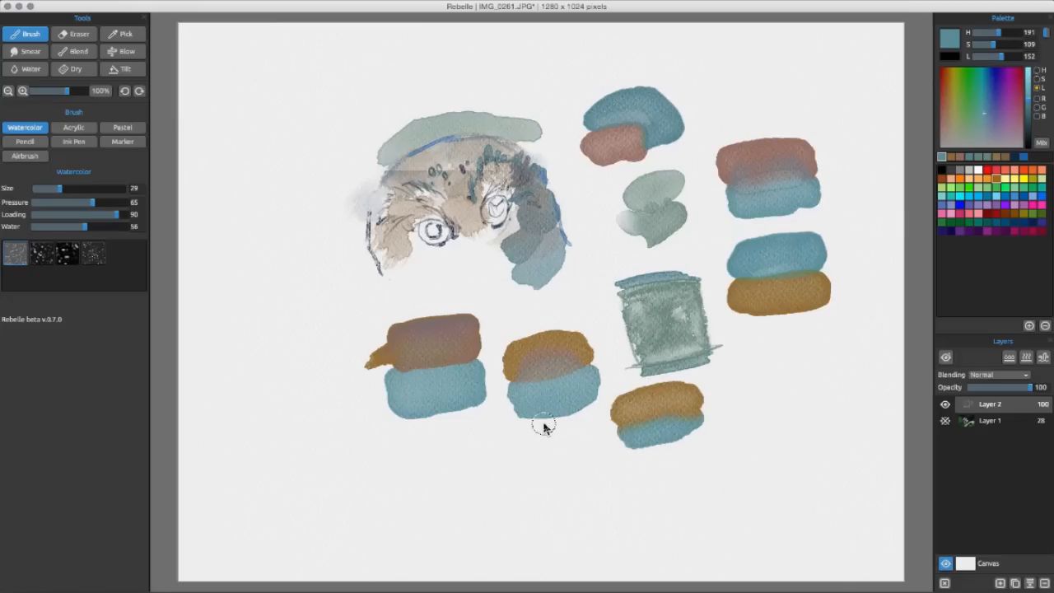
Paint another small ochre swatch to the right of the last pair and work blue into its wet lower half
{"action": "left_click", "coordinate": [953, 158]}
{"action": "left_click_drag", "start_coordinate": [746, 378], "coordinate": [795, 367]}
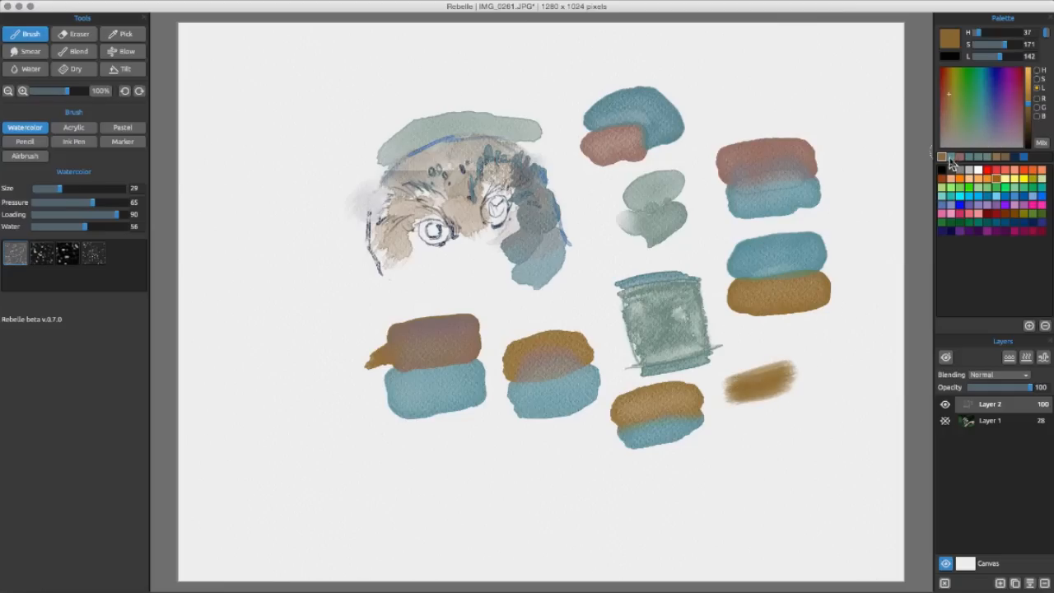
{"action": "left_click", "coordinate": [951, 161]}
{"action": "mouse_move", "coordinate": [753, 414]}
{"action": "left_mouse_down"}
{"action": "mouse_move", "coordinate": [779, 406]}
{"action": "mouse_move", "coordinate": [738, 409]}
{"action": "mouse_move", "coordinate": [791, 391]}
{"action": "mouse_move", "coordinate": [747, 418]}
{"action": "left_mouse_up"}
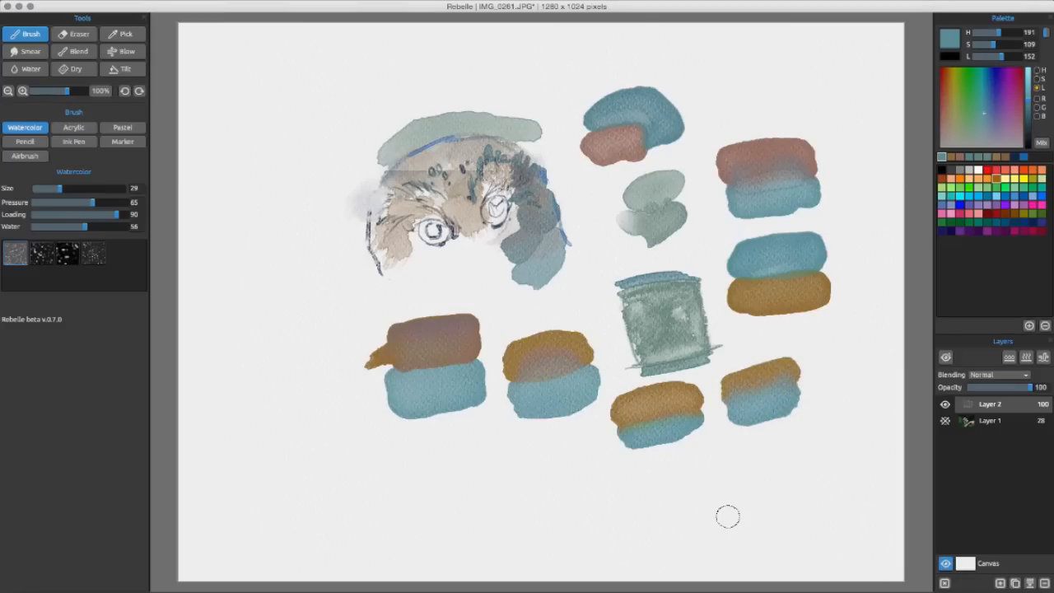
Paint a touching ochre and blue swatch pair below the first test pair and inspect the layer's wet areas
{"action": "left_click", "coordinate": [950, 155]}
{"action": "mouse_move", "coordinate": [407, 442]}
{"action": "left_mouse_down"}
{"action": "mouse_move", "coordinate": [448, 443]}
{"action": "mouse_move", "coordinate": [395, 457]}
{"action": "mouse_move", "coordinate": [469, 450]}
{"action": "mouse_move", "coordinate": [395, 465]}
{"action": "mouse_move", "coordinate": [472, 450]}
{"action": "mouse_move", "coordinate": [401, 453]}
{"action": "mouse_move", "coordinate": [450, 442]}
{"action": "mouse_move", "coordinate": [392, 449]}
{"action": "mouse_move", "coordinate": [451, 459]}
{"action": "left_mouse_up"}
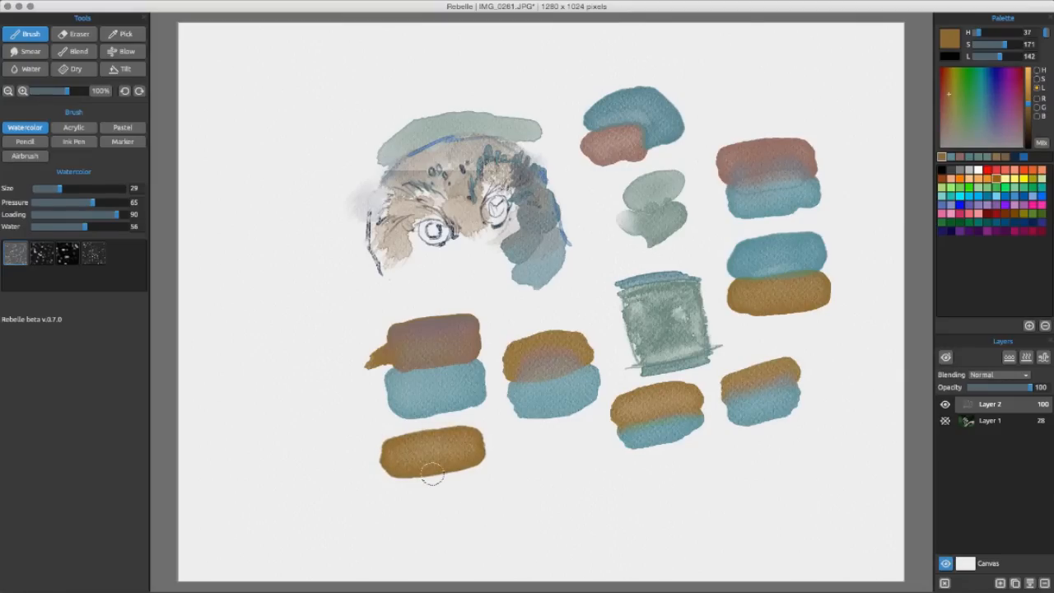
{"action": "left_click", "coordinate": [951, 156]}
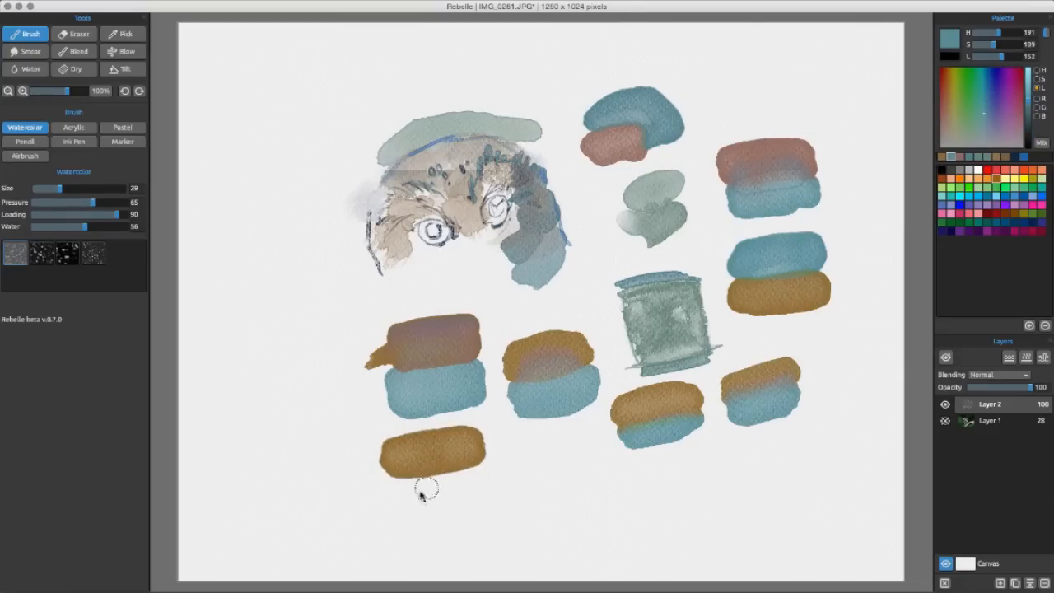
{"action": "mouse_move", "coordinate": [400, 491]}
{"action": "left_mouse_down"}
{"action": "mouse_move", "coordinate": [483, 480]}
{"action": "mouse_move", "coordinate": [401, 503]}
{"action": "mouse_move", "coordinate": [444, 499]}
{"action": "mouse_move", "coordinate": [454, 495]}
{"action": "mouse_move", "coordinate": [414, 500]}
{"action": "mouse_move", "coordinate": [465, 489]}
{"action": "mouse_move", "coordinate": [400, 491]}
{"action": "mouse_move", "coordinate": [473, 480]}
{"action": "mouse_move", "coordinate": [401, 501]}
{"action": "mouse_move", "coordinate": [483, 485]}
{"action": "left_mouse_up"}
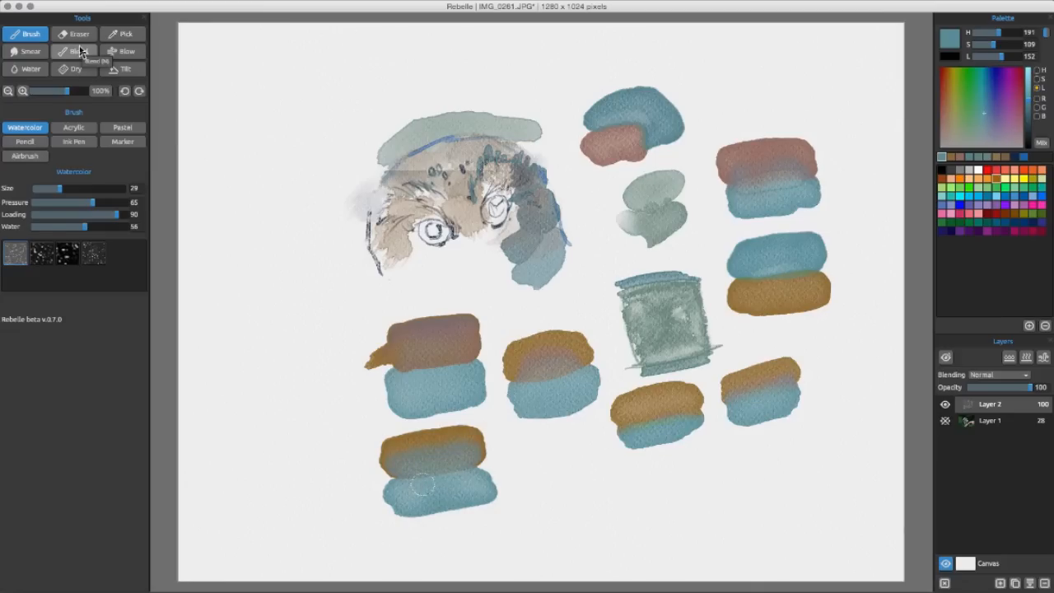
{"action": "left_click", "coordinate": [945, 356]}
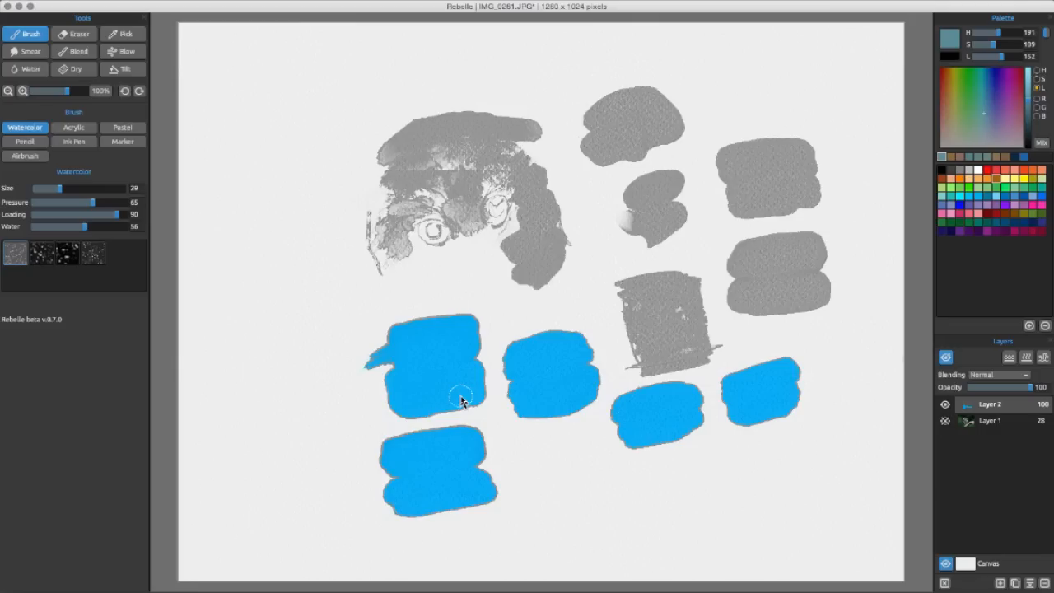
{"action": "left_click", "coordinate": [946, 359]}
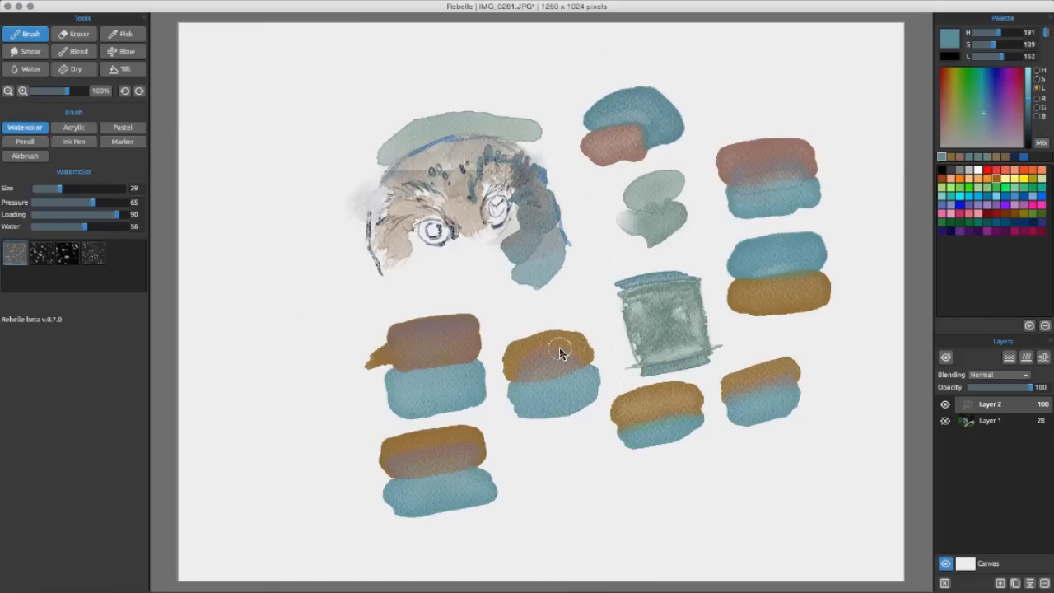
Make a wet-on-dry pair at the canvas's lower center, drying the ochre swatch before adding a touching blue one below
{"action": "left_click", "coordinate": [952, 157]}
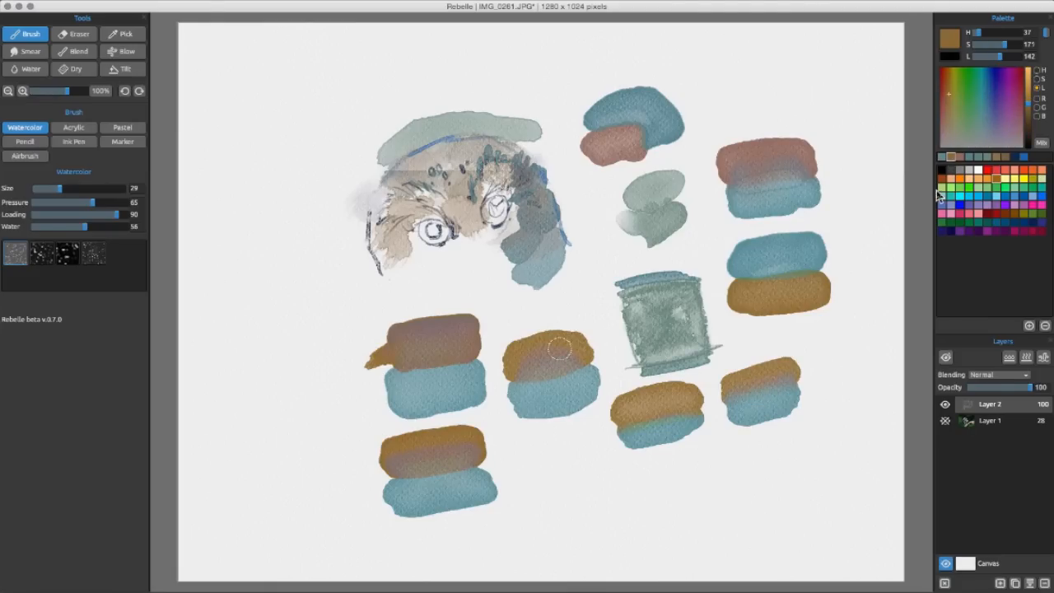
{"action": "mouse_move", "coordinate": [529, 483]}
{"action": "left_mouse_down"}
{"action": "mouse_move", "coordinate": [610, 472]}
{"action": "mouse_move", "coordinate": [533, 486]}
{"action": "mouse_move", "coordinate": [602, 488]}
{"action": "mouse_move", "coordinate": [559, 503]}
{"action": "mouse_move", "coordinate": [610, 488]}
{"action": "mouse_move", "coordinate": [612, 474]}
{"action": "mouse_move", "coordinate": [596, 497]}
{"action": "mouse_move", "coordinate": [538, 493]}
{"action": "mouse_move", "coordinate": [542, 508]}
{"action": "mouse_move", "coordinate": [570, 502]}
{"action": "left_mouse_up"}
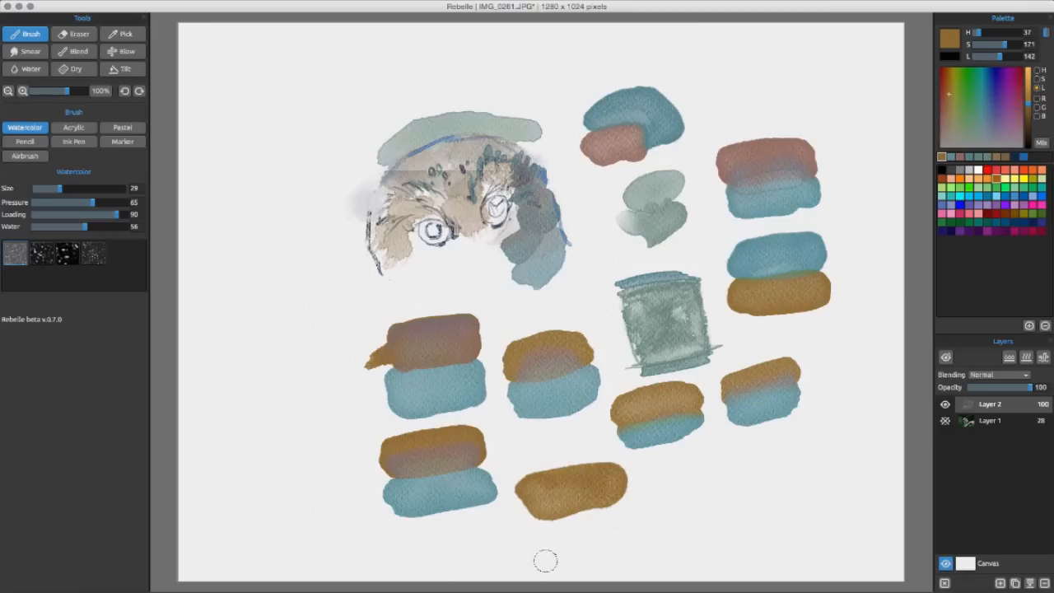
{"action": "left_click", "coordinate": [945, 357]}
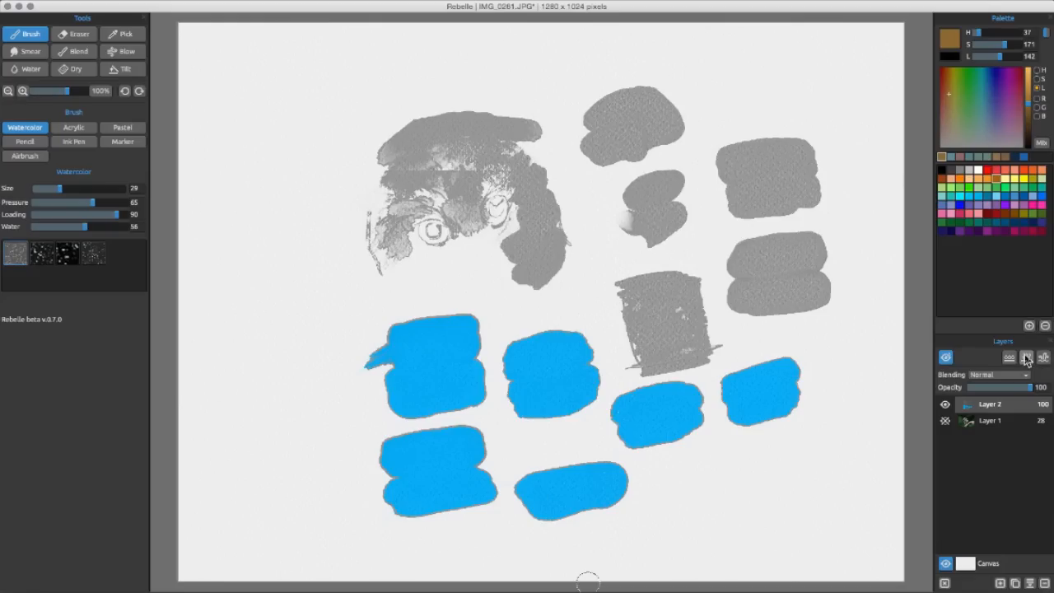
{"action": "left_click", "coordinate": [1027, 359]}
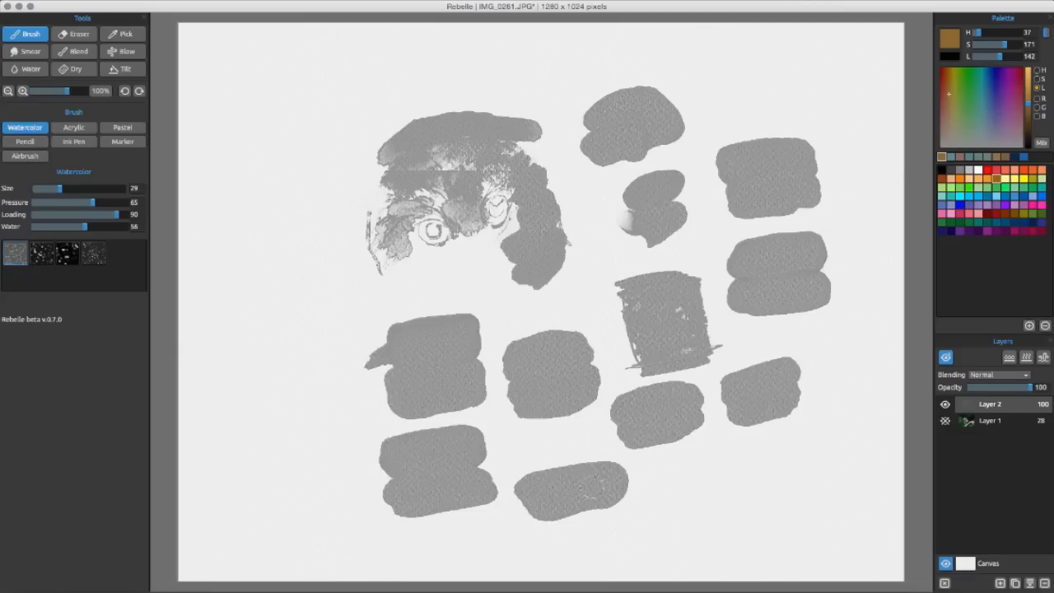
{"action": "left_click", "coordinate": [947, 359]}
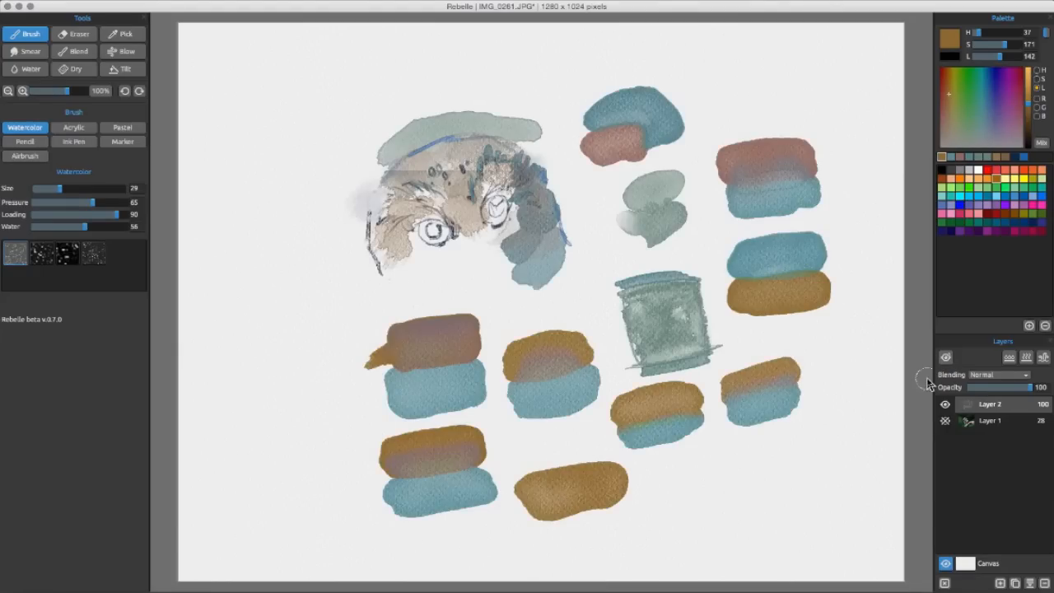
{"action": "left_click", "coordinate": [952, 156]}
{"action": "mouse_move", "coordinate": [538, 532]}
{"action": "left_mouse_down"}
{"action": "mouse_move", "coordinate": [623, 513]}
{"action": "mouse_move", "coordinate": [578, 539]}
{"action": "mouse_move", "coordinate": [527, 544]}
{"action": "mouse_move", "coordinate": [617, 523]}
{"action": "mouse_move", "coordinate": [547, 531]}
{"action": "mouse_move", "coordinate": [624, 531]}
{"action": "mouse_move", "coordinate": [532, 544]}
{"action": "mouse_move", "coordinate": [626, 519]}
{"action": "mouse_move", "coordinate": [633, 527]}
{"action": "left_mouse_up"}
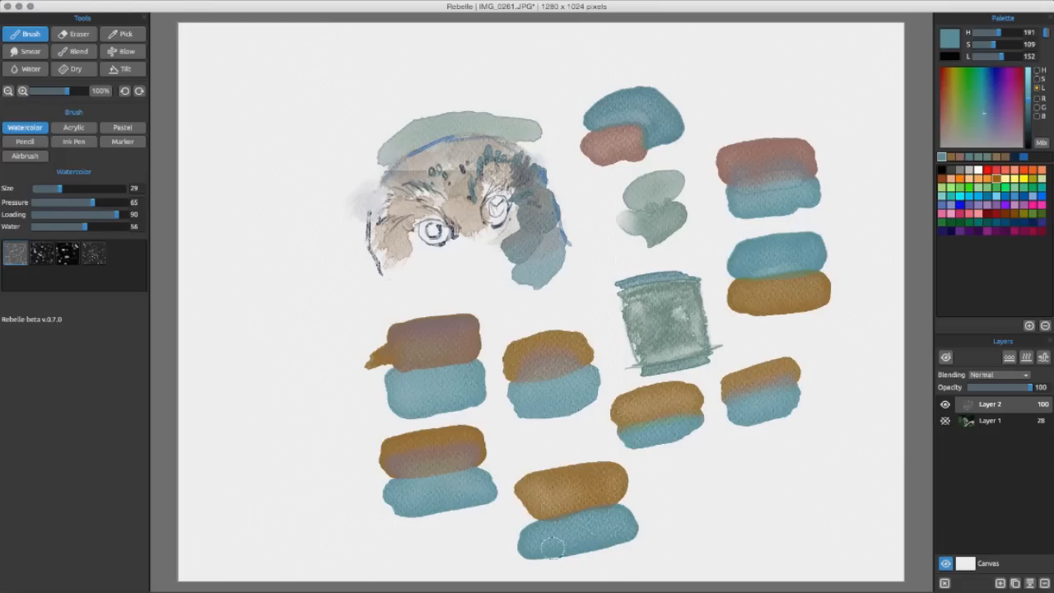
Make another wet-on-dry pair to the right of the last one, drying the layer between the ochre and blue swatches
{"action": "left_click", "coordinate": [951, 156]}
{"action": "mouse_move", "coordinate": [684, 464]}
{"action": "left_mouse_down"}
{"action": "mouse_move", "coordinate": [738, 455]}
{"action": "mouse_move", "coordinate": [679, 472]}
{"action": "mouse_move", "coordinate": [694, 476]}
{"action": "mouse_move", "coordinate": [676, 470]}
{"action": "mouse_move", "coordinate": [688, 491]}
{"action": "mouse_move", "coordinate": [676, 485]}
{"action": "mouse_move", "coordinate": [738, 469]}
{"action": "mouse_move", "coordinate": [713, 470]}
{"action": "mouse_move", "coordinate": [722, 452]}
{"action": "mouse_move", "coordinate": [742, 468]}
{"action": "left_mouse_up"}
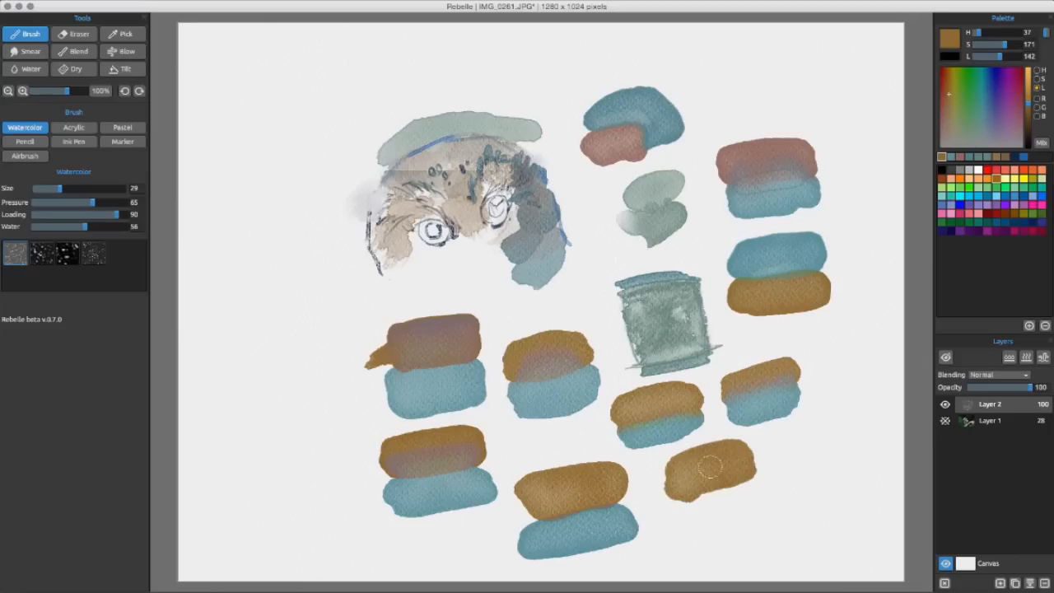
{"action": "left_click", "coordinate": [946, 358]}
{"action": "left_click", "coordinate": [946, 359]}
{"action": "left_click", "coordinate": [951, 157]}
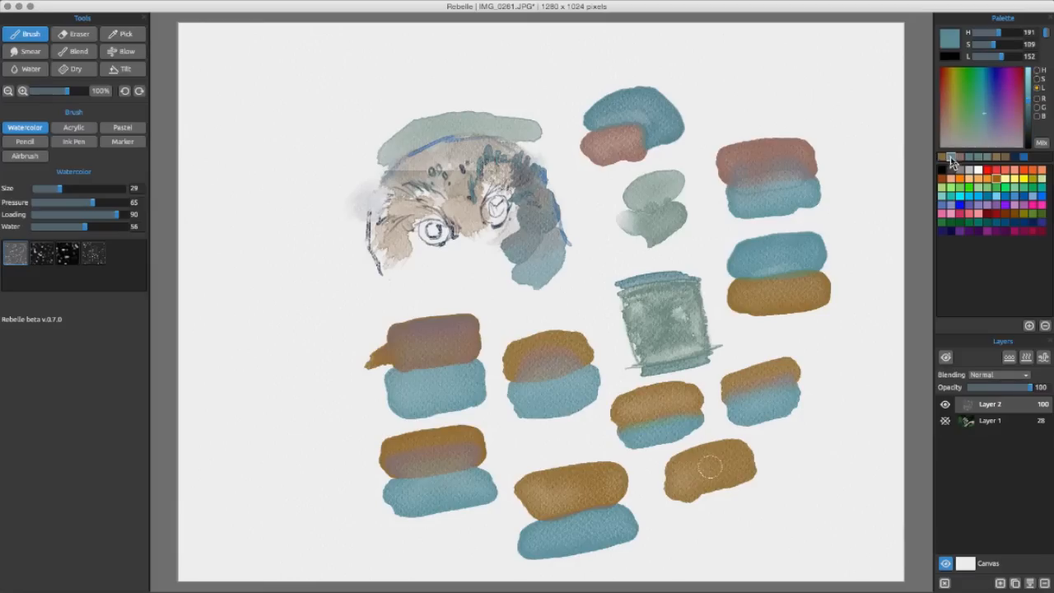
{"action": "mouse_move", "coordinate": [687, 513]}
{"action": "left_mouse_down"}
{"action": "mouse_move", "coordinate": [756, 491]}
{"action": "mouse_move", "coordinate": [759, 507]}
{"action": "mouse_move", "coordinate": [695, 528]}
{"action": "mouse_move", "coordinate": [745, 509]}
{"action": "mouse_move", "coordinate": [684, 517]}
{"action": "mouse_move", "coordinate": [692, 529]}
{"action": "mouse_move", "coordinate": [731, 500]}
{"action": "left_mouse_up"}
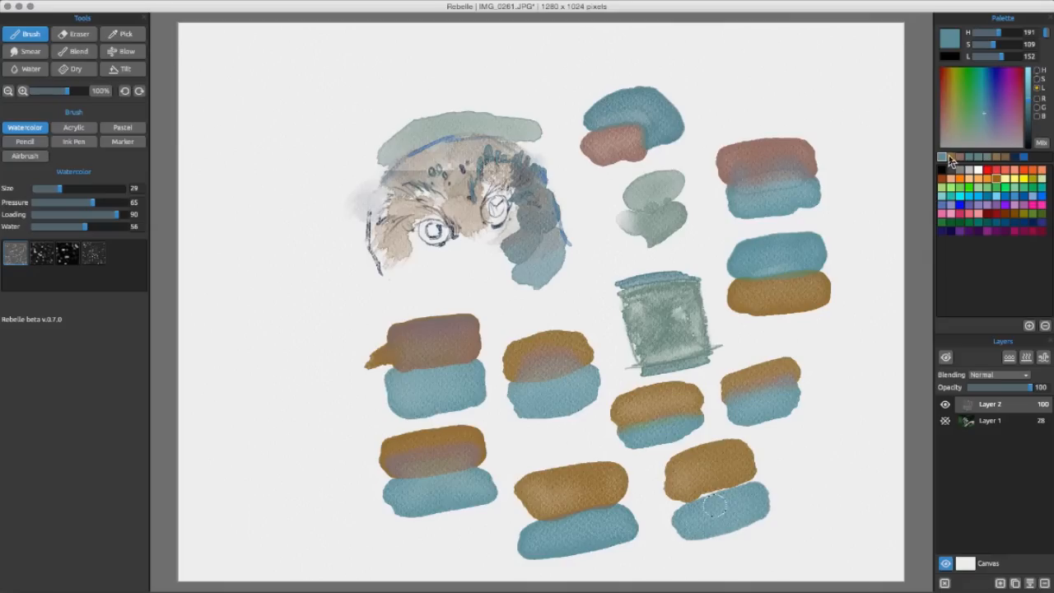
Paint a wet-on-wet ochre and blue pair near the canvas's lower right corner and inspect the layer's wet areas
{"action": "left_click", "coordinate": [951, 157]}
{"action": "mouse_move", "coordinate": [799, 436]}
{"action": "left_mouse_down"}
{"action": "mouse_move", "coordinate": [837, 424]}
{"action": "mouse_move", "coordinate": [794, 451]}
{"action": "mouse_move", "coordinate": [843, 437]}
{"action": "mouse_move", "coordinate": [828, 457]}
{"action": "mouse_move", "coordinate": [849, 436]}
{"action": "mouse_move", "coordinate": [851, 445]}
{"action": "mouse_move", "coordinate": [814, 443]}
{"action": "left_mouse_up"}
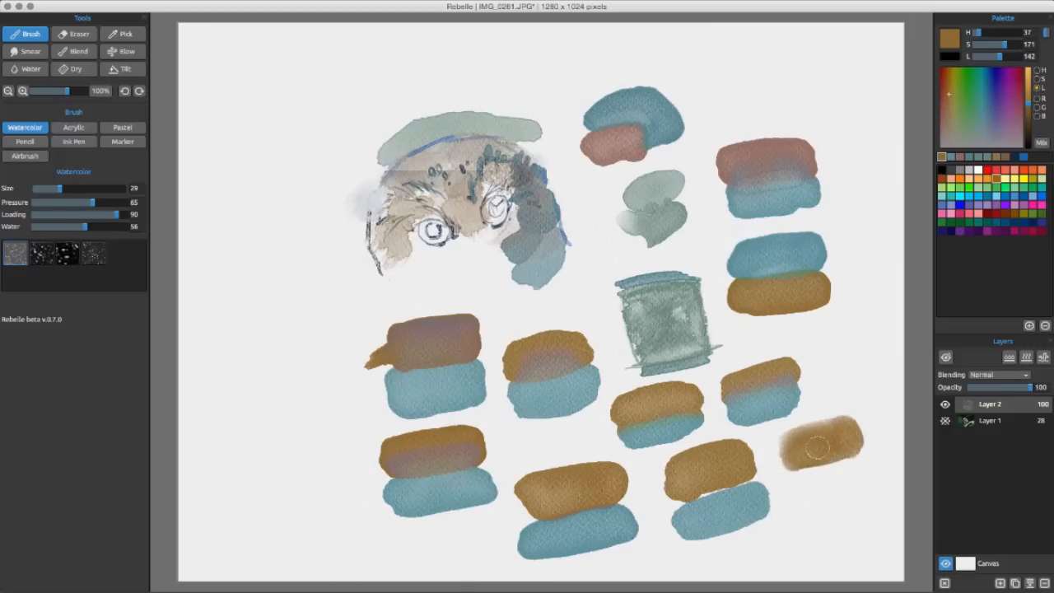
{"action": "left_click", "coordinate": [951, 156]}
{"action": "mouse_move", "coordinate": [818, 484]}
{"action": "left_mouse_down"}
{"action": "mouse_move", "coordinate": [856, 466]}
{"action": "mouse_move", "coordinate": [807, 474]}
{"action": "mouse_move", "coordinate": [849, 470]}
{"action": "mouse_move", "coordinate": [834, 493]}
{"action": "left_mouse_up"}
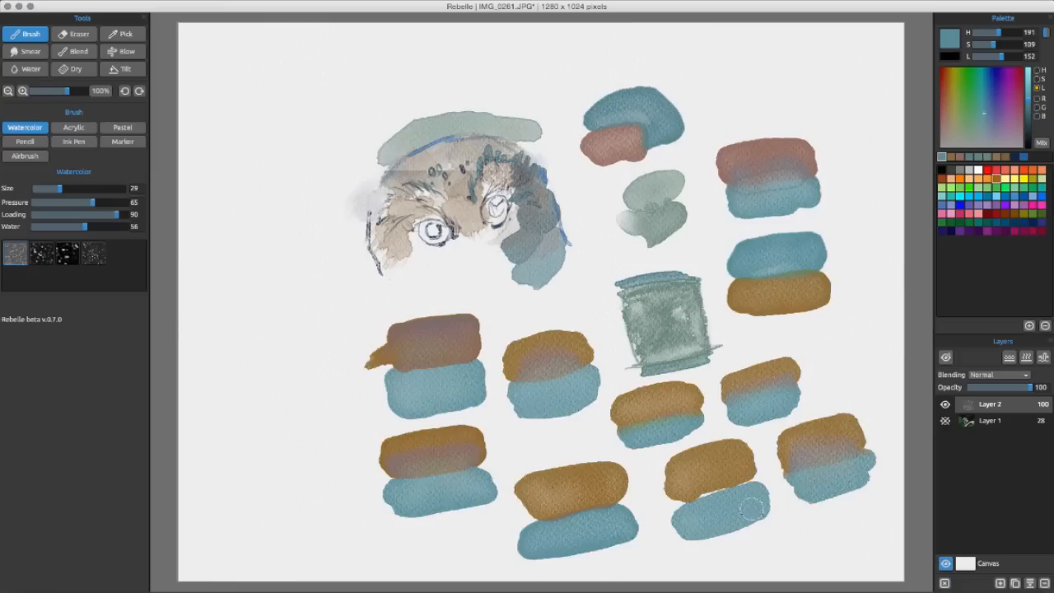
{"action": "left_click", "coordinate": [945, 357]}
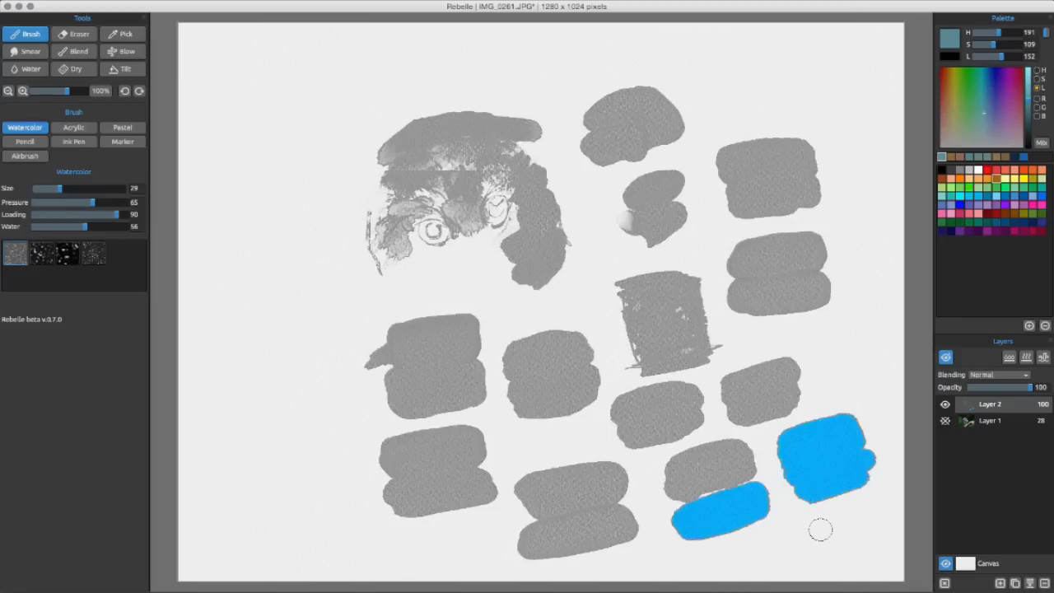
{"action": "left_click", "coordinate": [946, 359]}
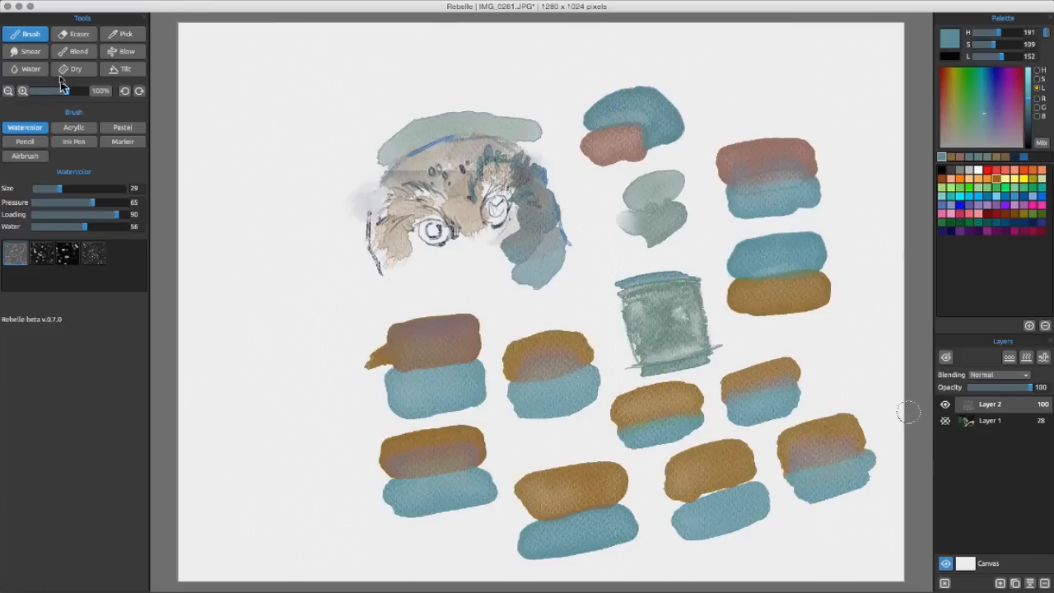
Brush water at size 30 and water 62 over the lower-right ochre and blue pair, and inspect the layer's wet areas
{"action": "left_click", "coordinate": [31, 71]}
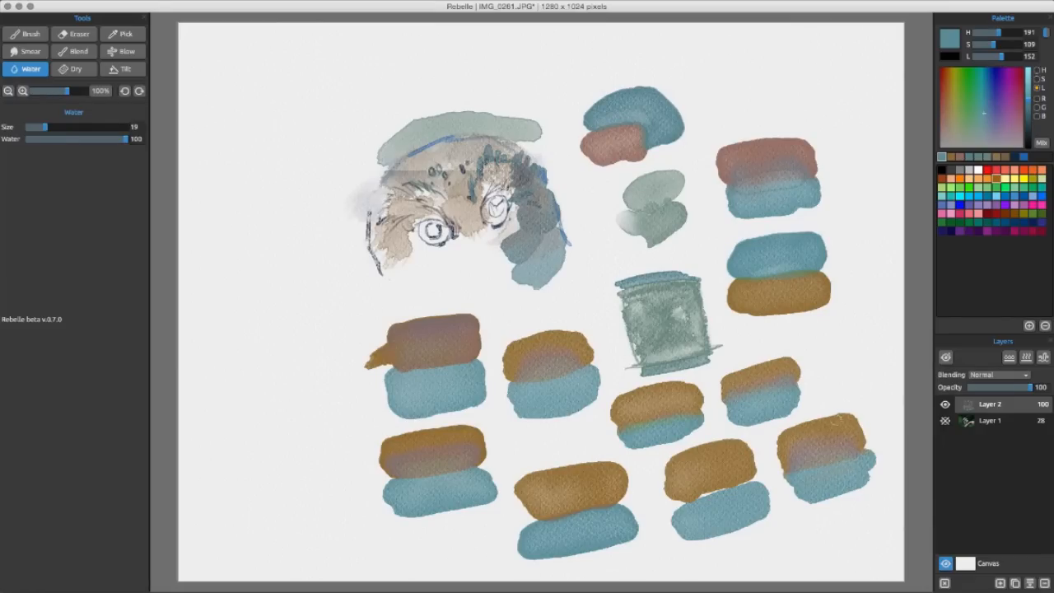
{"action": "left_click_drag", "start_coordinate": [45, 130], "coordinate": [56, 128]}
{"action": "left_click_drag", "start_coordinate": [126, 140], "coordinate": [89, 140]}
{"action": "left_click_drag", "start_coordinate": [863, 437], "coordinate": [857, 423]}
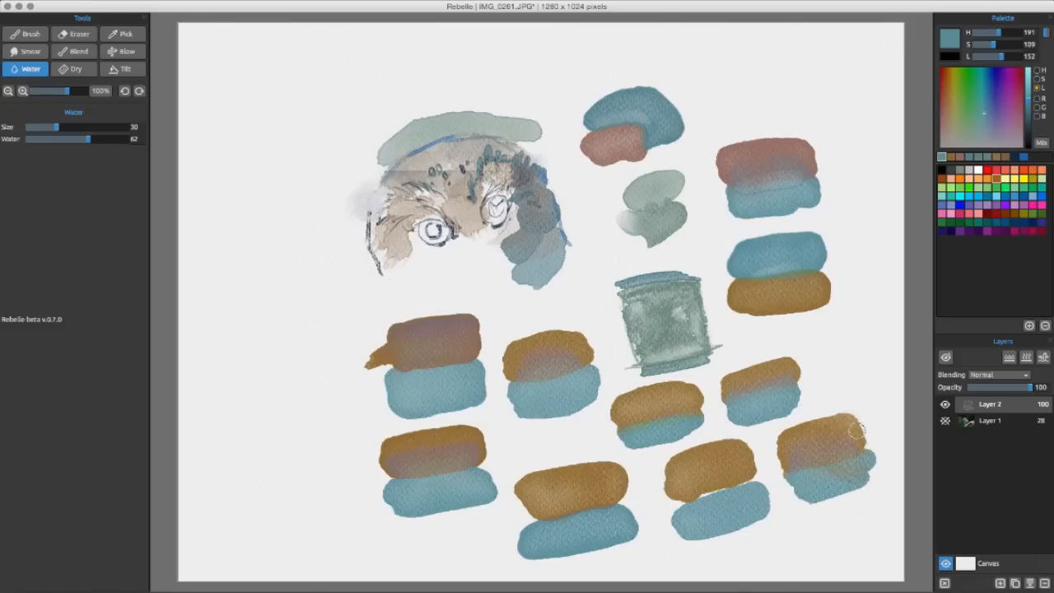
{"action": "mouse_move", "coordinate": [859, 444]}
{"action": "left_mouse_down"}
{"action": "mouse_move", "coordinate": [859, 427]}
{"action": "mouse_move", "coordinate": [836, 413]}
{"action": "left_mouse_up"}
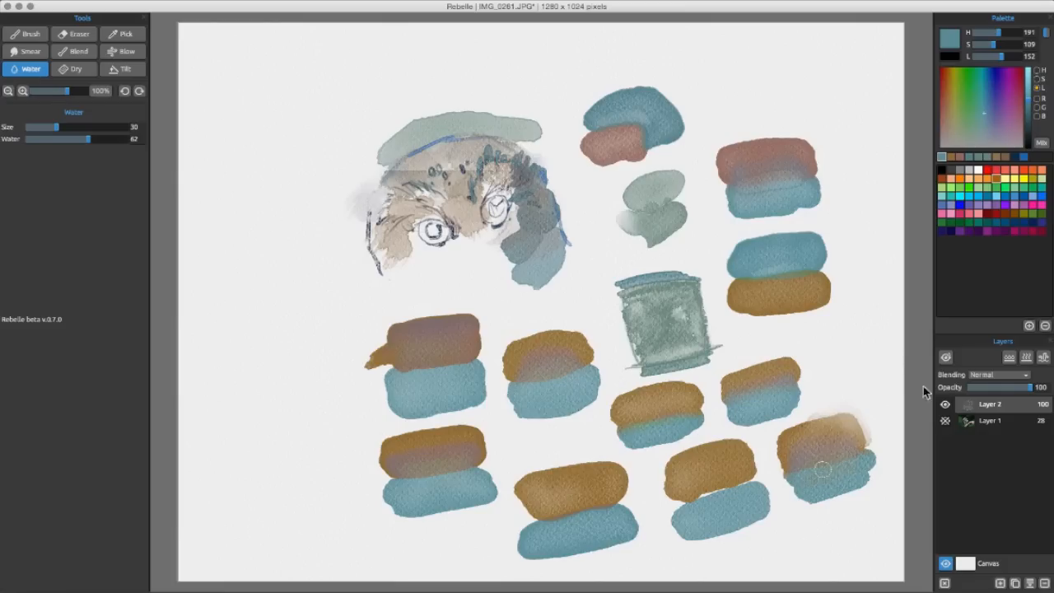
{"action": "left_click", "coordinate": [945, 358]}
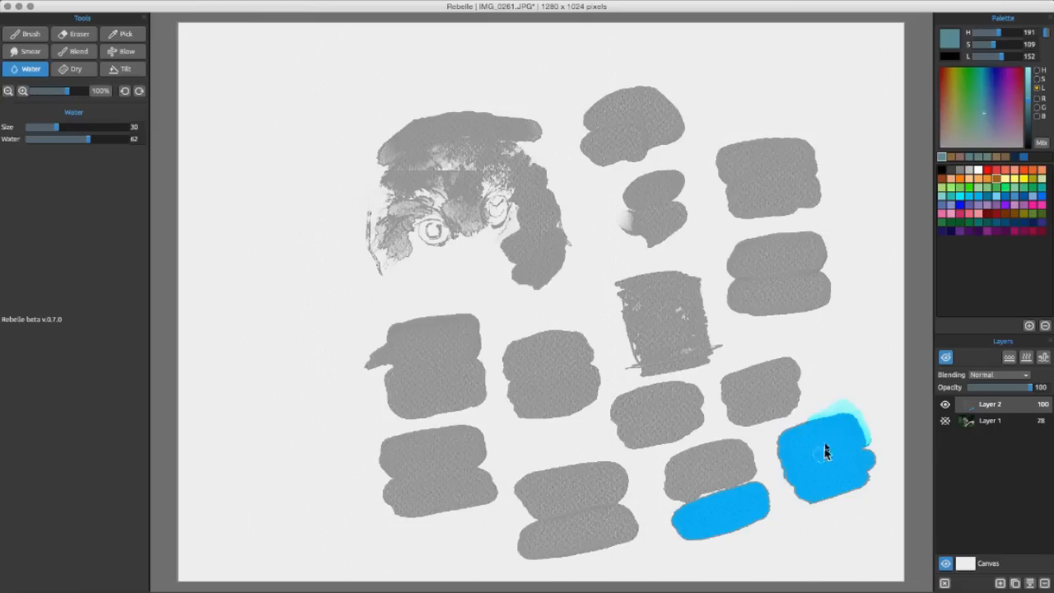
{"action": "left_click", "coordinate": [947, 357]}
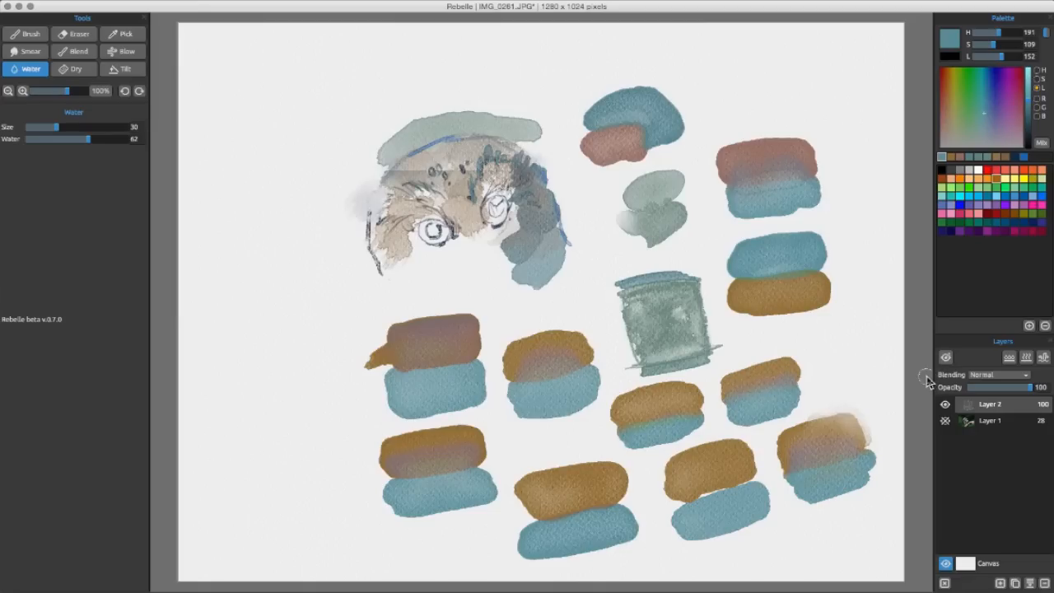
Wet all of Layer 2 and brush water over the top edge of the lower-right ochre and blue pair
{"action": "left_click", "coordinate": [945, 358]}
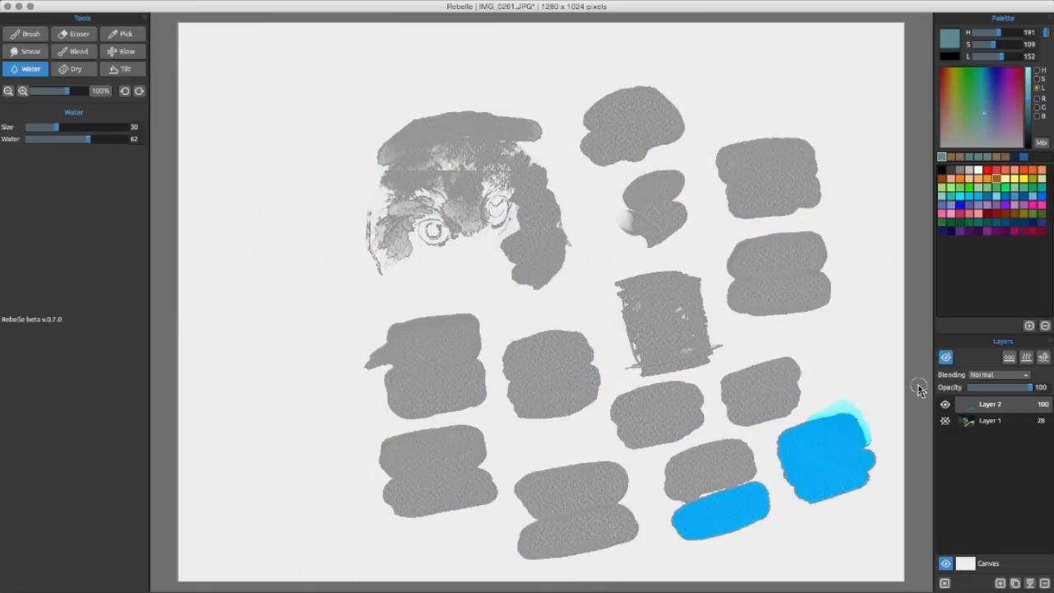
{"action": "left_click", "coordinate": [1009, 358]}
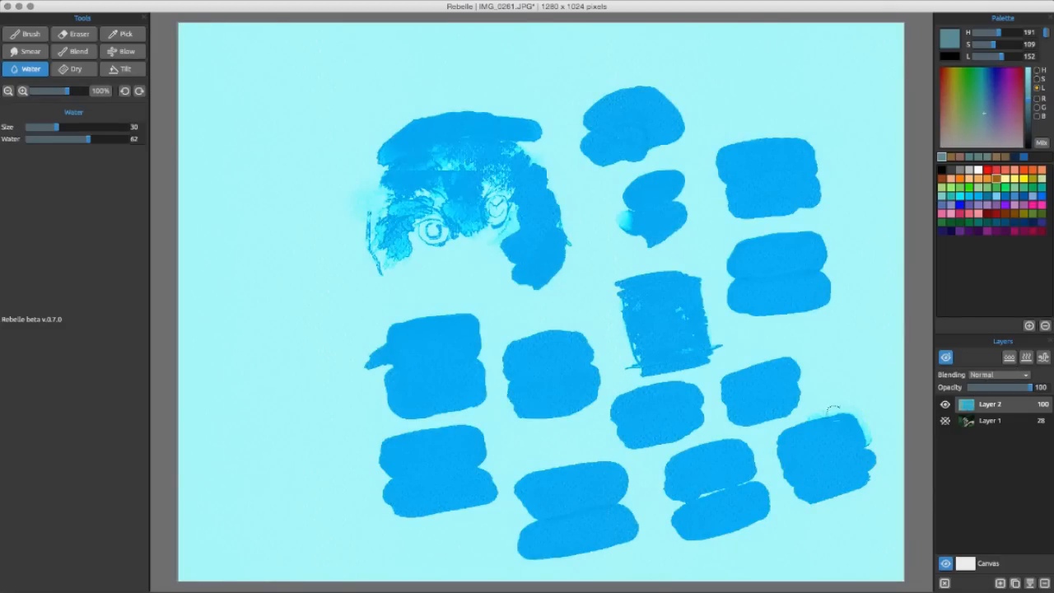
{"action": "left_click", "coordinate": [946, 359]}
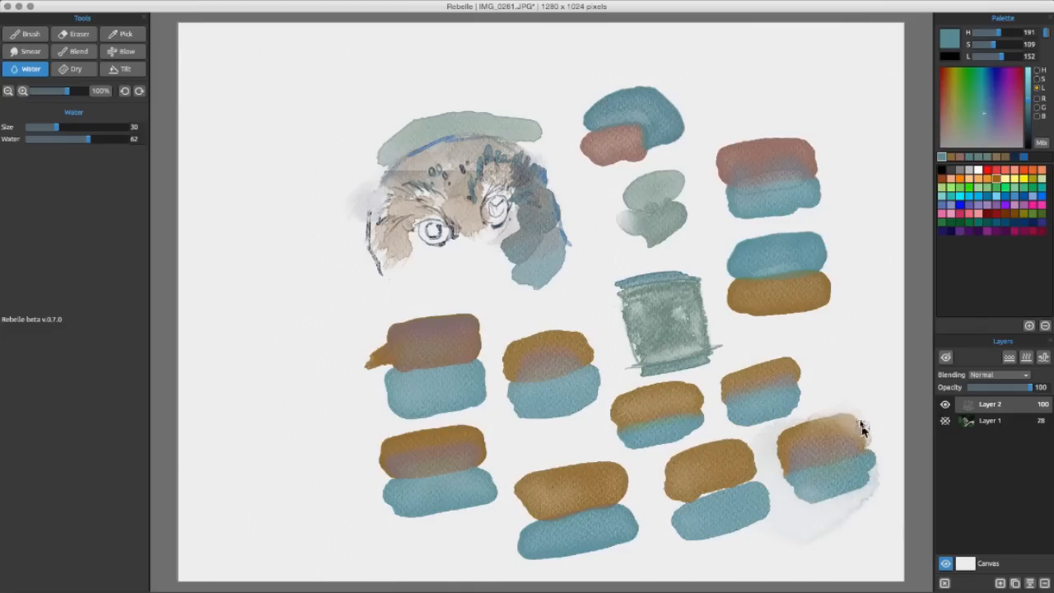
{"action": "mouse_move", "coordinate": [852, 410]}
{"action": "left_mouse_down"}
{"action": "mouse_move", "coordinate": [859, 439]}
{"action": "mouse_move", "coordinate": [809, 424]}
{"action": "mouse_move", "coordinate": [844, 424]}
{"action": "mouse_move", "coordinate": [839, 412]}
{"action": "mouse_move", "coordinate": [846, 442]}
{"action": "mouse_move", "coordinate": [800, 424]}
{"action": "mouse_move", "coordinate": [850, 435]}
{"action": "left_mouse_up"}
Soften the lower-right pair's edges with the Blend tool and spread its blue outward below with water
{"action": "left_click", "coordinate": [76, 52]}
{"action": "mouse_move", "coordinate": [823, 511]}
{"action": "left_mouse_down"}
{"action": "mouse_move", "coordinate": [788, 482]}
{"action": "mouse_move", "coordinate": [808, 515]}
{"action": "mouse_move", "coordinate": [788, 477]}
{"action": "mouse_move", "coordinate": [791, 504]}
{"action": "mouse_move", "coordinate": [813, 494]}
{"action": "mouse_move", "coordinate": [802, 487]}
{"action": "mouse_move", "coordinate": [815, 503]}
{"action": "mouse_move", "coordinate": [833, 493]}
{"action": "mouse_move", "coordinate": [807, 510]}
{"action": "mouse_move", "coordinate": [837, 483]}
{"action": "mouse_move", "coordinate": [795, 479]}
{"action": "mouse_move", "coordinate": [786, 466]}
{"action": "mouse_move", "coordinate": [789, 490]}
{"action": "mouse_move", "coordinate": [775, 449]}
{"action": "mouse_move", "coordinate": [766, 480]}
{"action": "mouse_move", "coordinate": [780, 495]}
{"action": "mouse_move", "coordinate": [795, 489]}
{"action": "mouse_move", "coordinate": [816, 522]}
{"action": "left_mouse_up"}
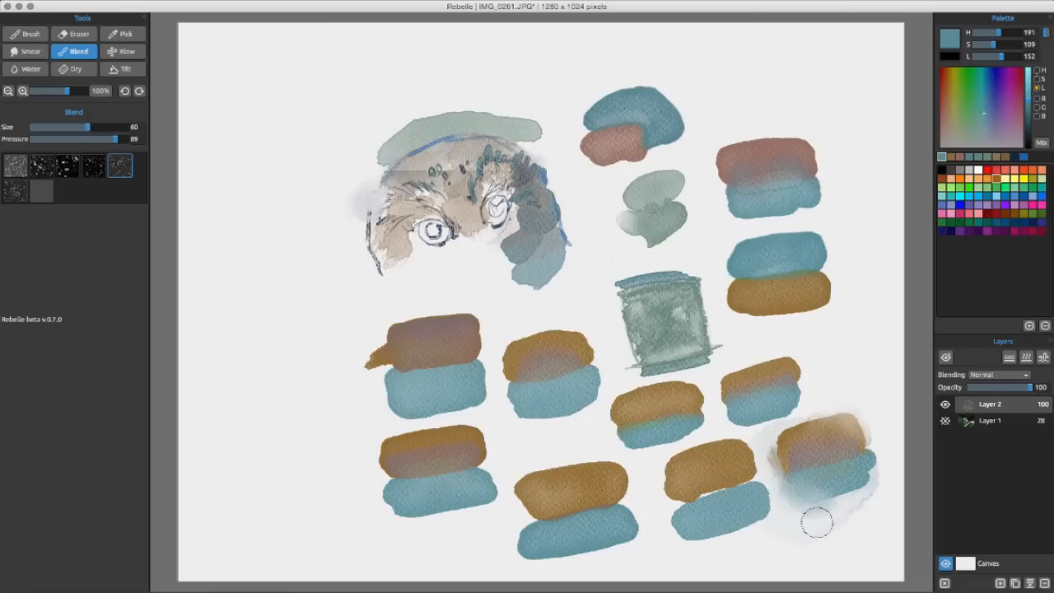
{"action": "left_click", "coordinate": [31, 71]}
{"action": "mouse_move", "coordinate": [800, 492]}
{"action": "left_mouse_down"}
{"action": "mouse_move", "coordinate": [778, 456]}
{"action": "mouse_move", "coordinate": [774, 507]}
{"action": "mouse_move", "coordinate": [786, 475]}
{"action": "mouse_move", "coordinate": [775, 469]}
{"action": "mouse_move", "coordinate": [774, 492]}
{"action": "mouse_move", "coordinate": [801, 515]}
{"action": "mouse_move", "coordinate": [786, 458]}
{"action": "mouse_move", "coordinate": [807, 523]}
{"action": "left_mouse_up"}
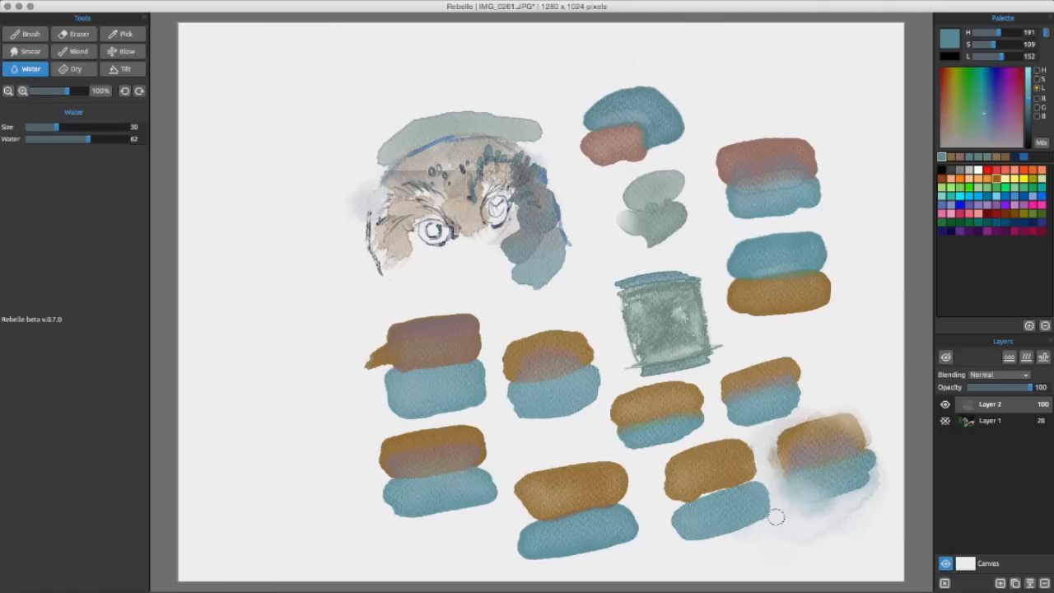
Dry Layer 2 while viewing its wet areas, and return to the normal paint view
{"action": "left_click", "coordinate": [946, 356]}
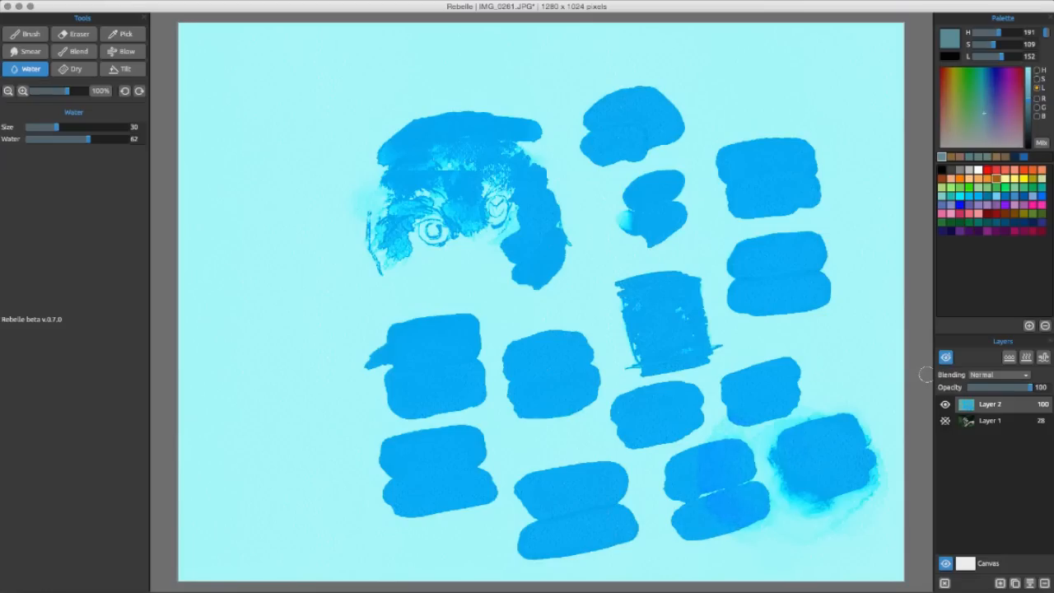
{"action": "left_click", "coordinate": [1028, 358]}
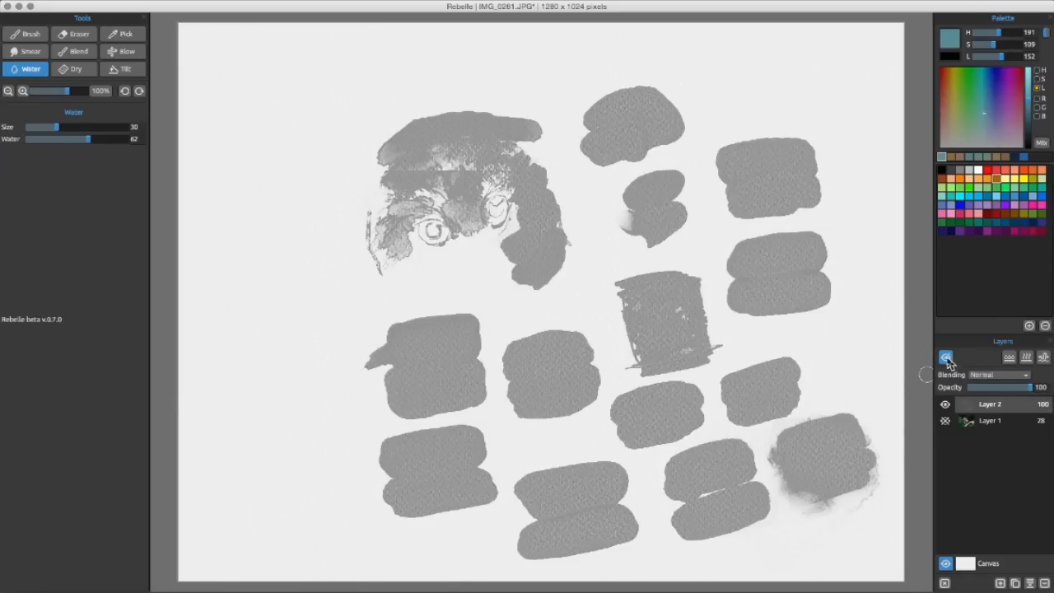
{"action": "left_click", "coordinate": [946, 356]}
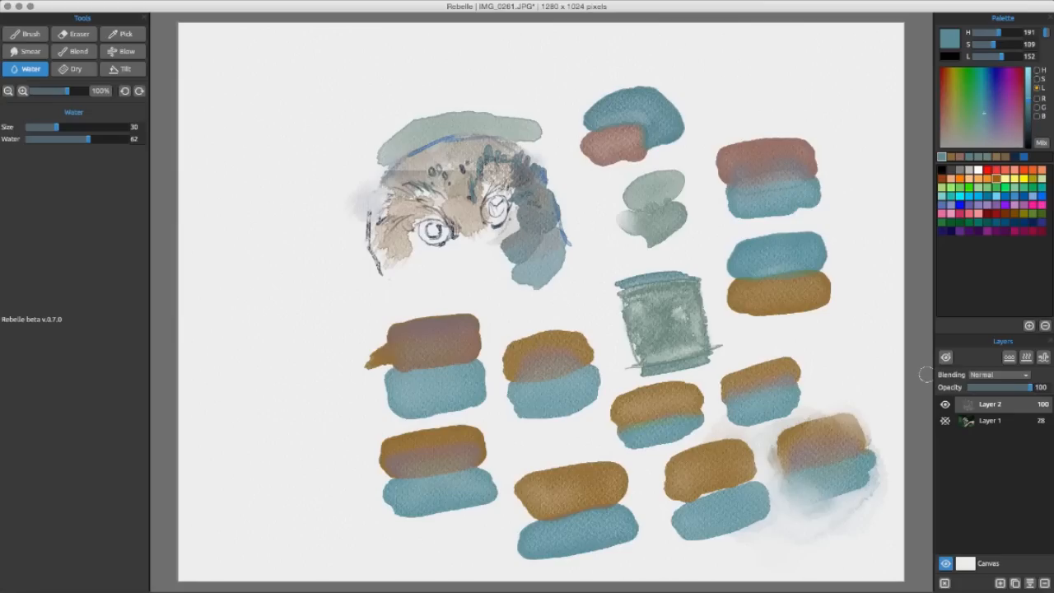
Paint a teal watercolor swatch overlapping the upper right of the dried lower-right pair
{"action": "left_click", "coordinate": [27, 36]}
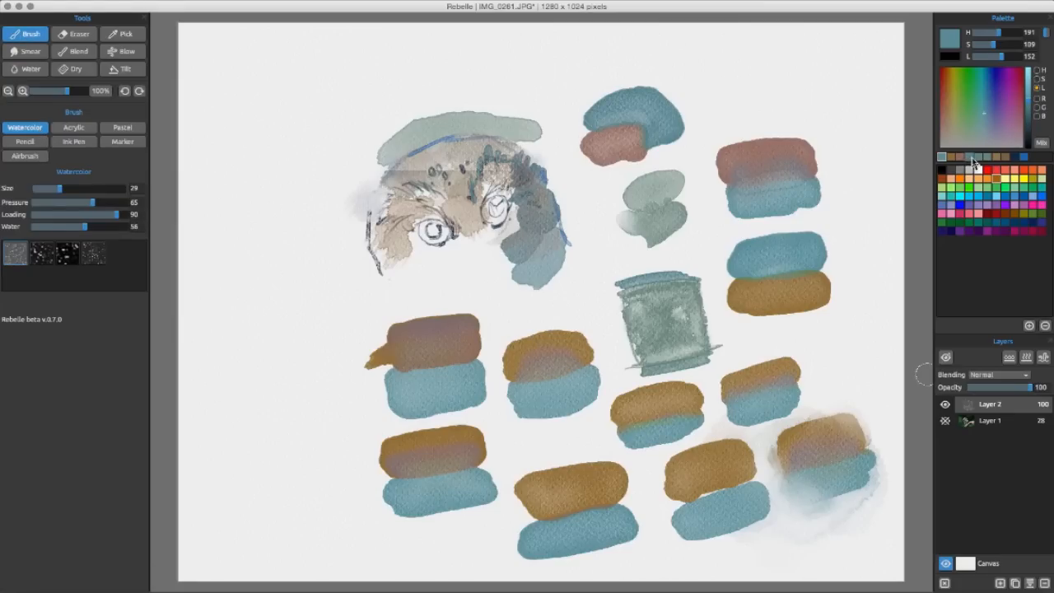
{"action": "left_click", "coordinate": [972, 157]}
{"action": "mouse_move", "coordinate": [826, 406]}
{"action": "left_mouse_down"}
{"action": "mouse_move", "coordinate": [872, 421]}
{"action": "mouse_move", "coordinate": [830, 404]}
{"action": "mouse_move", "coordinate": [826, 432]}
{"action": "mouse_move", "coordinate": [856, 437]}
{"action": "mouse_move", "coordinate": [828, 417]}
{"action": "mouse_move", "coordinate": [863, 434]}
{"action": "mouse_move", "coordinate": [839, 416]}
{"action": "mouse_move", "coordinate": [868, 420]}
{"action": "left_mouse_up"}
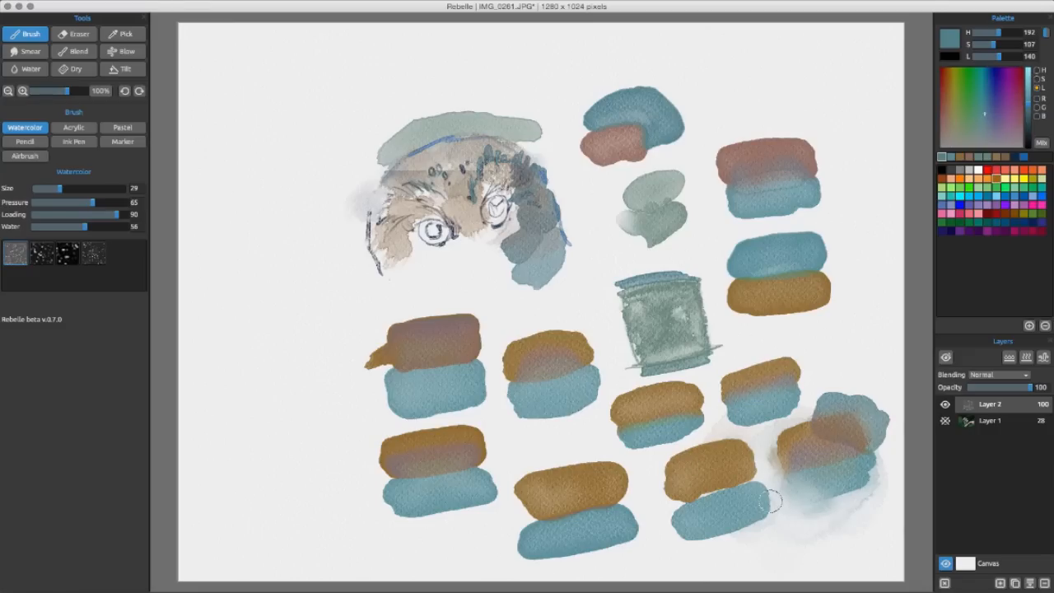
Add a new layer above Layer 2 and wet it completely, checking it in the wet-area display
{"action": "left_click", "coordinate": [1015, 584]}
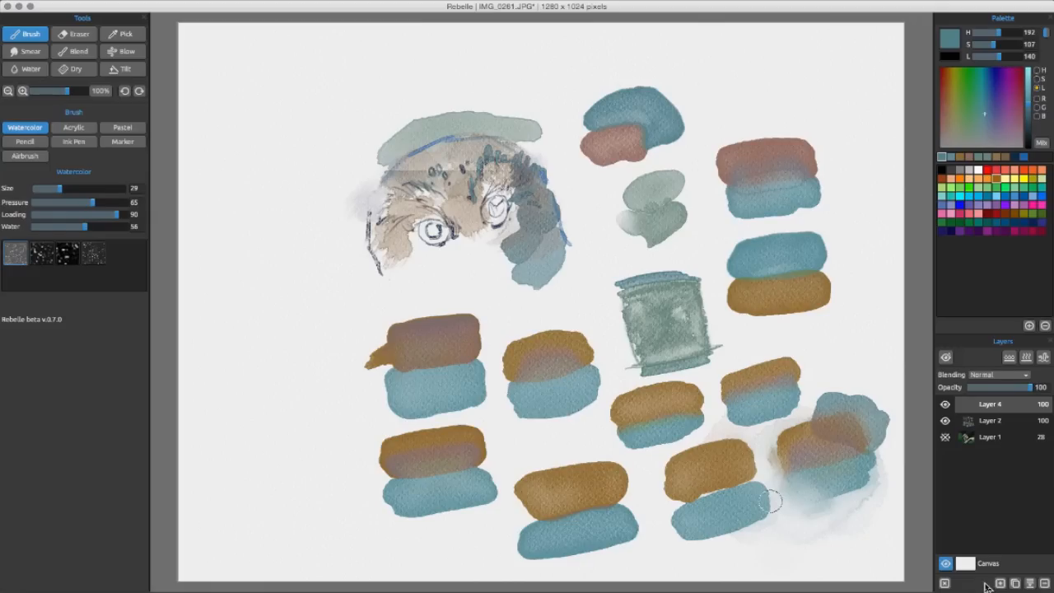
{"action": "left_click", "coordinate": [945, 356]}
{"action": "left_click", "coordinate": [1006, 359]}
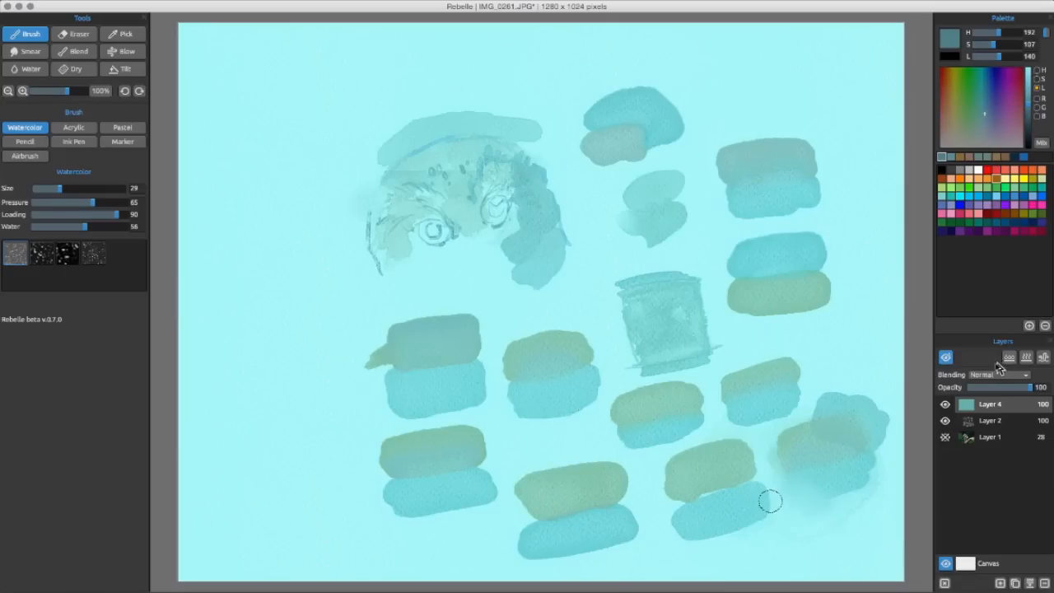
{"action": "left_click", "coordinate": [946, 358]}
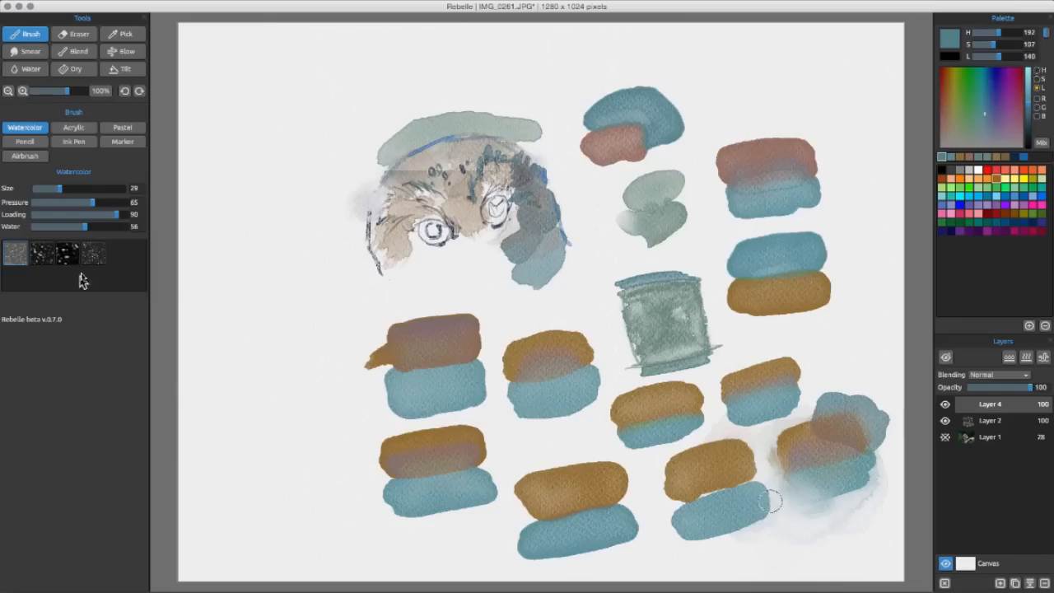
Paint a saturated blue wash on the wet Layer 4 at the canvas's center, with brush pressure 80
{"action": "left_click_drag", "start_coordinate": [93, 201], "coordinate": [107, 202]}
{"action": "left_click", "coordinate": [987, 196]}
{"action": "mouse_move", "coordinate": [534, 350]}
{"action": "left_mouse_down"}
{"action": "mouse_move", "coordinate": [533, 324]}
{"action": "mouse_move", "coordinate": [563, 323]}
{"action": "mouse_move", "coordinate": [548, 344]}
{"action": "mouse_move", "coordinate": [566, 326]}
{"action": "mouse_move", "coordinate": [553, 306]}
{"action": "mouse_move", "coordinate": [563, 316]}
{"action": "mouse_move", "coordinate": [546, 307]}
{"action": "mouse_move", "coordinate": [513, 350]}
{"action": "mouse_move", "coordinate": [498, 317]}
{"action": "mouse_move", "coordinate": [558, 301]}
{"action": "mouse_move", "coordinate": [579, 321]}
{"action": "mouse_move", "coordinate": [569, 307]}
{"action": "mouse_move", "coordinate": [573, 326]}
{"action": "mouse_move", "coordinate": [548, 338]}
{"action": "left_mouse_up"}
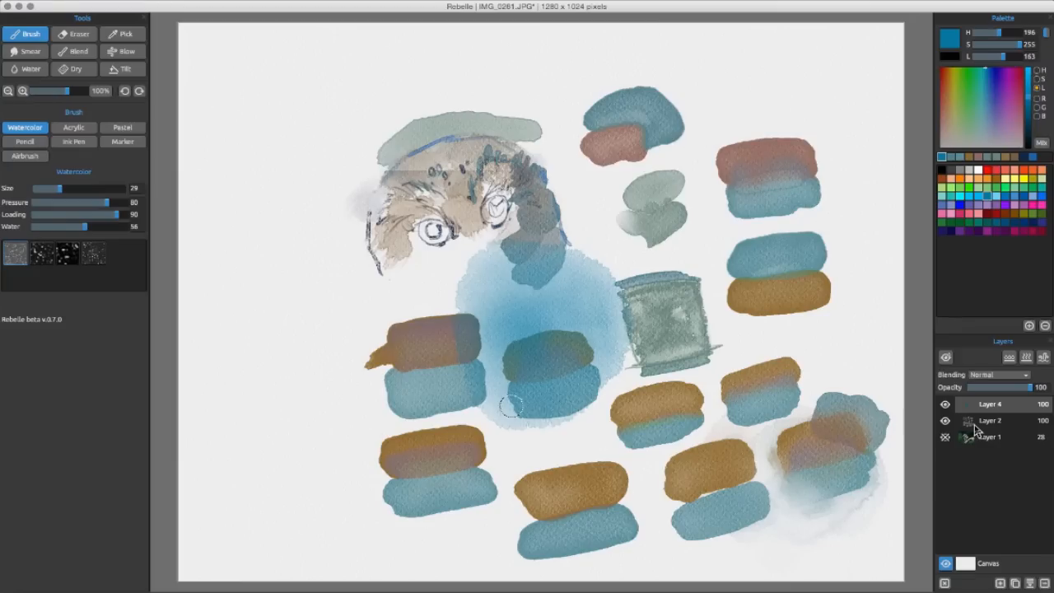
Wet all of Layer 2 and compare its wet areas with those of Layer 4
{"action": "left_click", "coordinate": [1005, 422]}
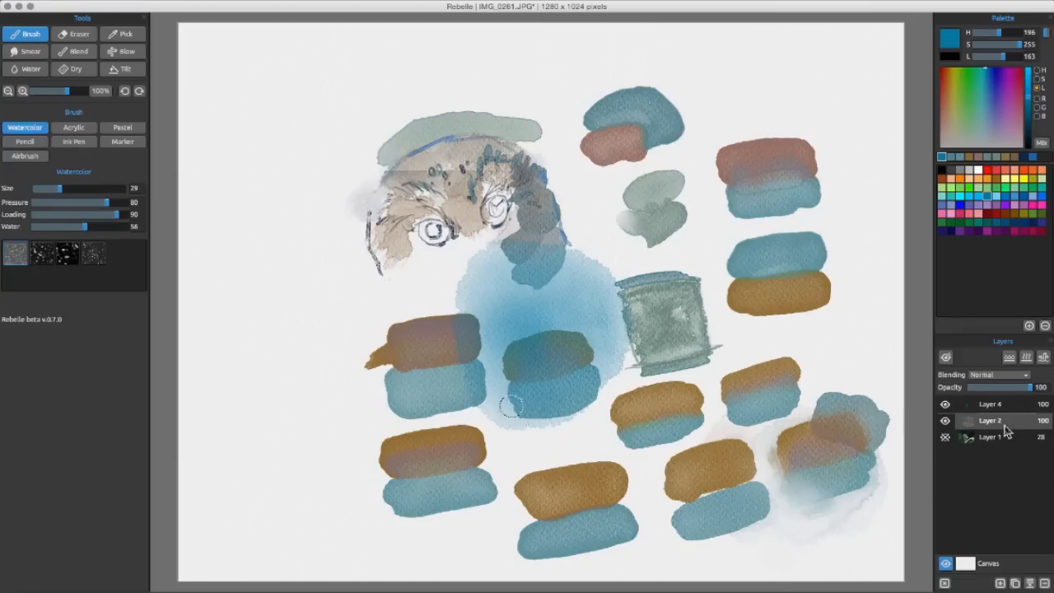
{"action": "left_click", "coordinate": [946, 359]}
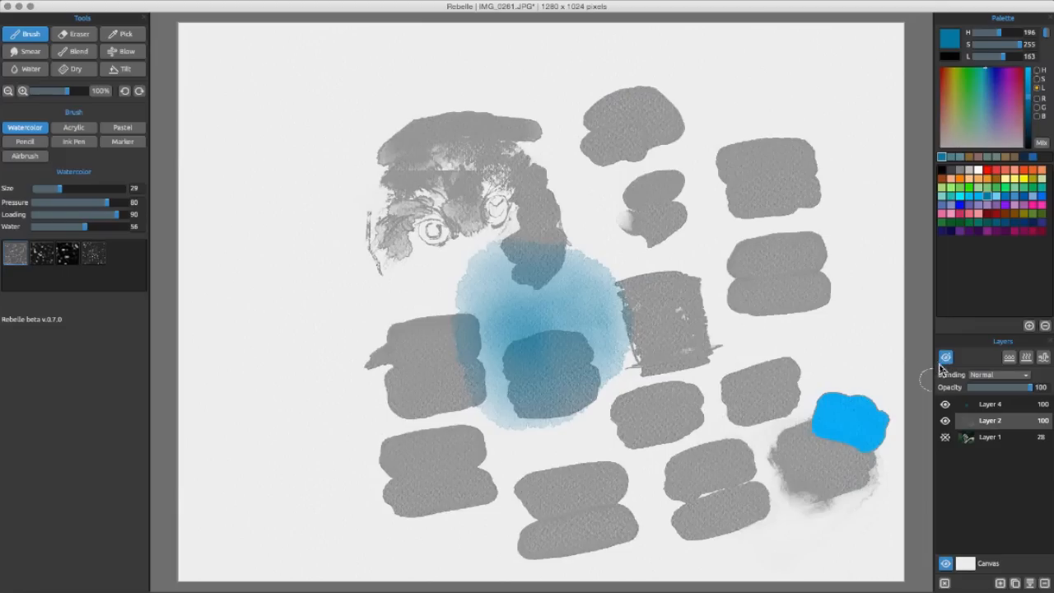
{"action": "left_click", "coordinate": [1011, 361]}
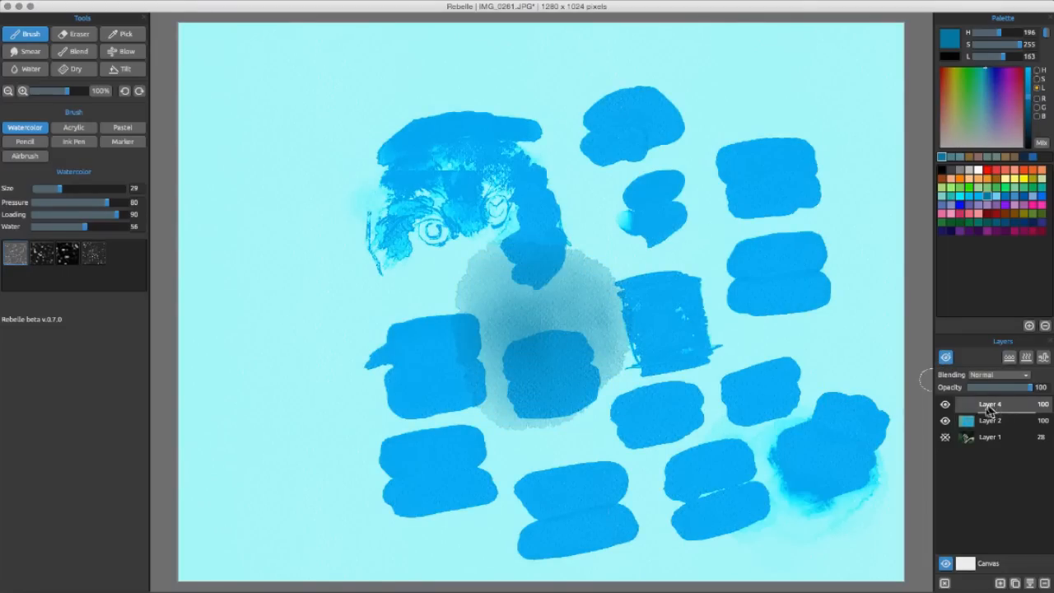
{"action": "left_click", "coordinate": [1000, 407]}
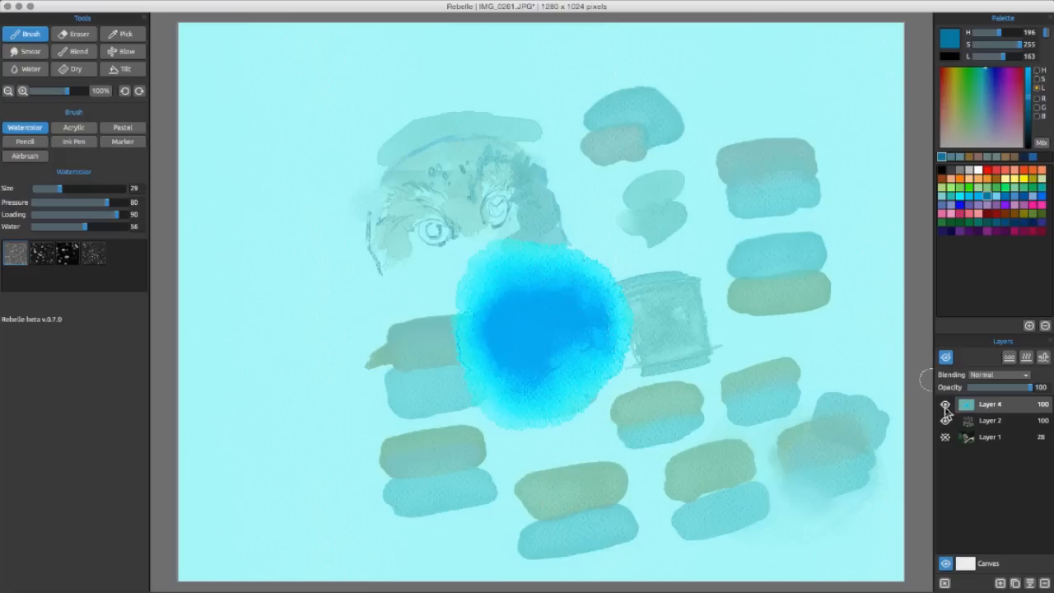
{"action": "left_click", "coordinate": [946, 357]}
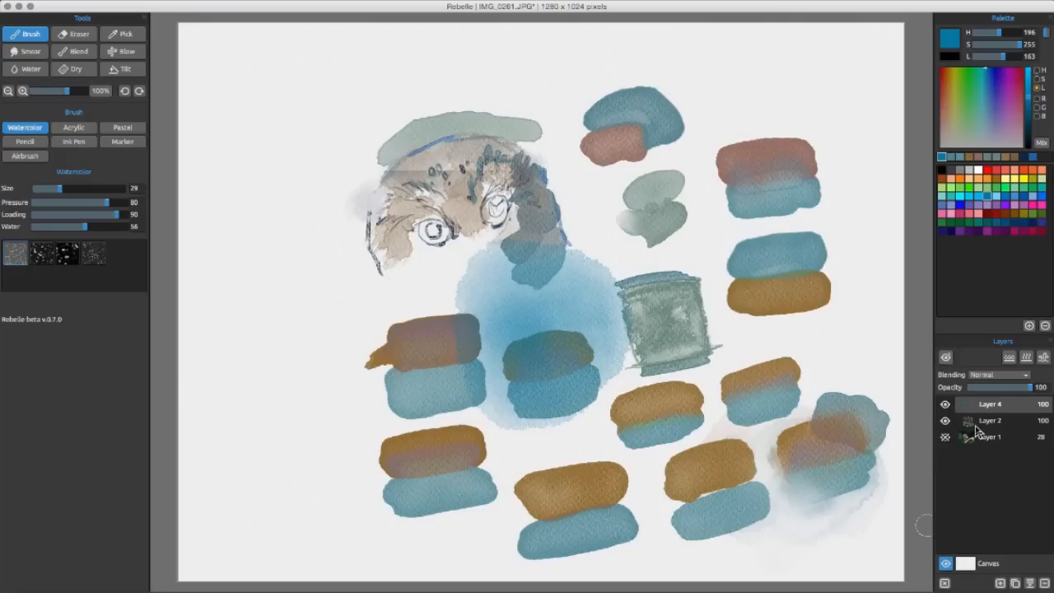
Check the canvas with Layer 4 hidden, and paint a second blue wash on Layer 4 left of the first
{"action": "left_click", "coordinate": [945, 404]}
{"action": "left_click", "coordinate": [946, 405]}
{"action": "mouse_move", "coordinate": [383, 319]}
{"action": "left_mouse_down"}
{"action": "mouse_move", "coordinate": [439, 307]}
{"action": "mouse_move", "coordinate": [367, 339]}
{"action": "mouse_move", "coordinate": [430, 324]}
{"action": "mouse_move", "coordinate": [368, 350]}
{"action": "mouse_move", "coordinate": [439, 331]}
{"action": "mouse_move", "coordinate": [375, 375]}
{"action": "mouse_move", "coordinate": [437, 340]}
{"action": "mouse_move", "coordinate": [437, 313]}
{"action": "mouse_move", "coordinate": [393, 315]}
{"action": "mouse_move", "coordinate": [357, 344]}
{"action": "mouse_move", "coordinate": [427, 298]}
{"action": "mouse_move", "coordinate": [383, 298]}
{"action": "mouse_move", "coordinate": [359, 344]}
{"action": "mouse_move", "coordinate": [396, 379]}
{"action": "left_mouse_up"}
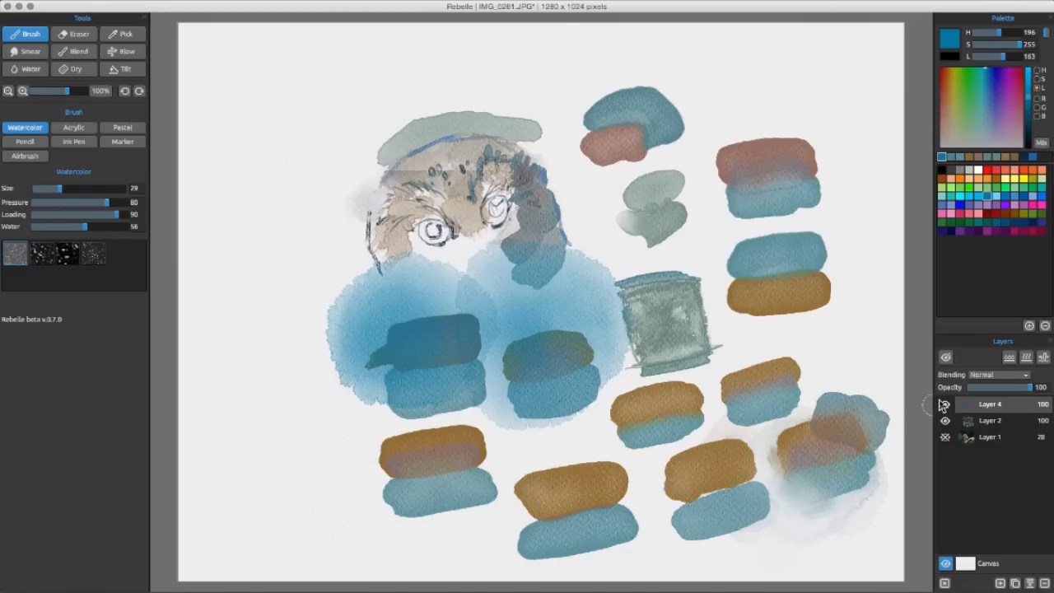
Set Layer 4's blending to Color Burn and paint a brown wash overlapping the left edge of the blue washes
{"action": "left_click", "coordinate": [994, 376]}
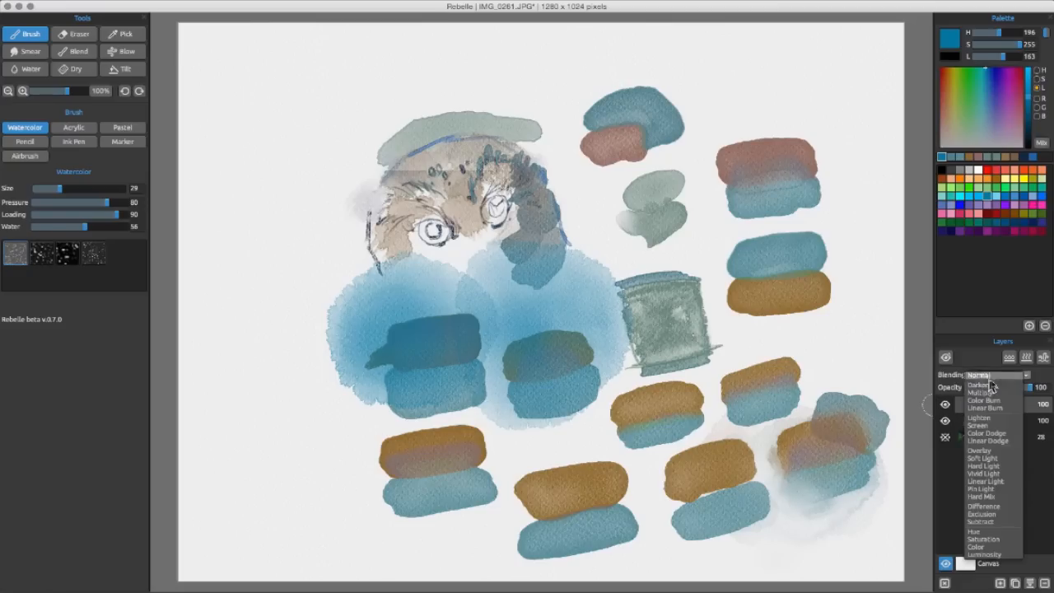
{"action": "left_click", "coordinate": [989, 400]}
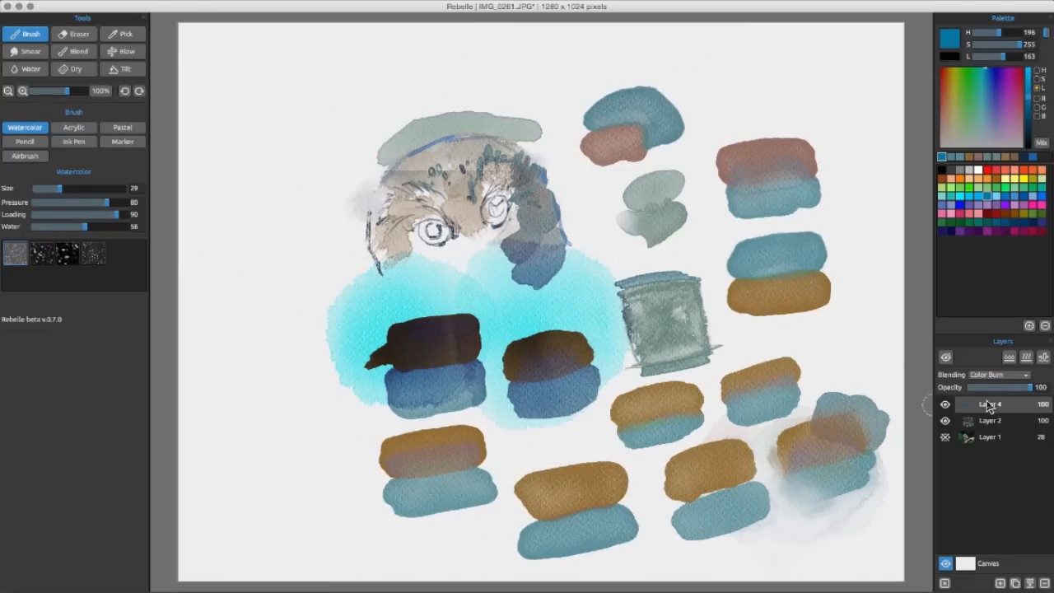
{"action": "left_click", "coordinate": [996, 170]}
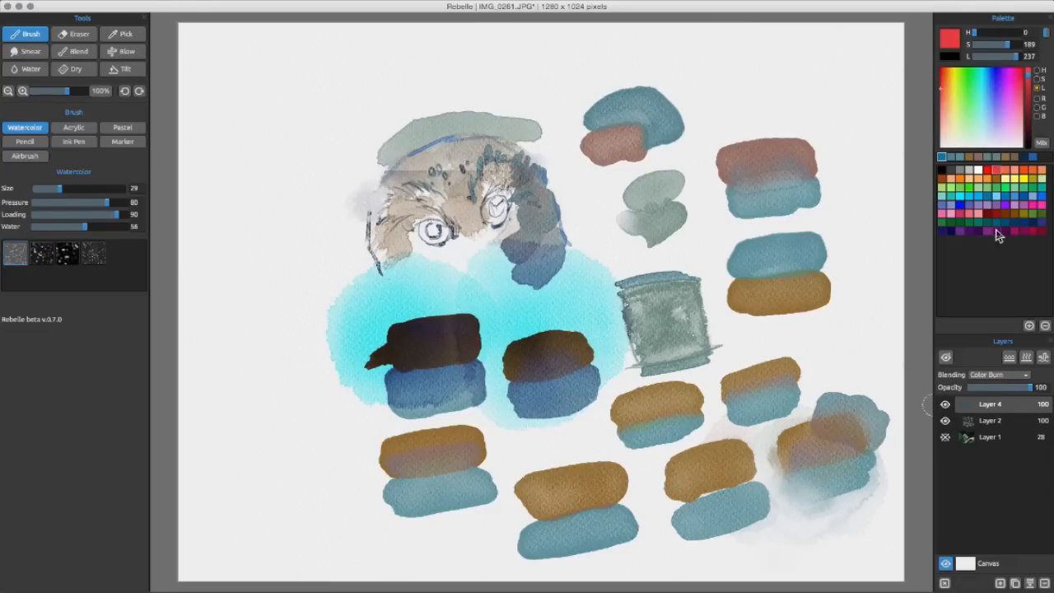
{"action": "left_click", "coordinate": [1013, 214]}
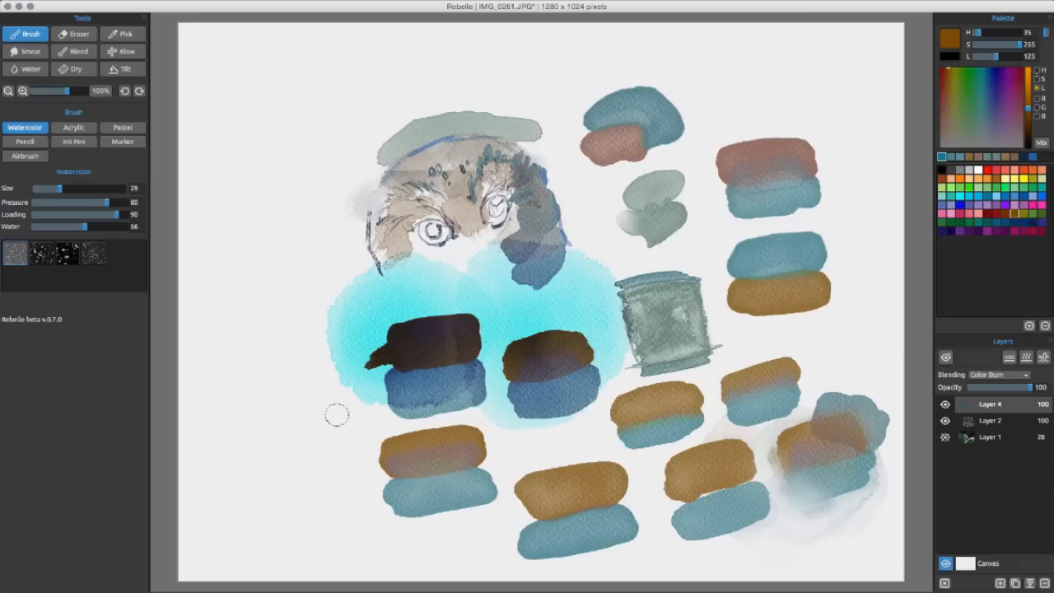
{"action": "mouse_move", "coordinate": [340, 289]}
{"action": "left_mouse_down"}
{"action": "mouse_move", "coordinate": [319, 320]}
{"action": "mouse_move", "coordinate": [335, 296]}
{"action": "mouse_move", "coordinate": [327, 335]}
{"action": "mouse_move", "coordinate": [358, 309]}
{"action": "mouse_move", "coordinate": [345, 355]}
{"action": "mouse_move", "coordinate": [371, 307]}
{"action": "mouse_move", "coordinate": [360, 329]}
{"action": "mouse_move", "coordinate": [334, 301]}
{"action": "mouse_move", "coordinate": [361, 309]}
{"action": "mouse_move", "coordinate": [364, 294]}
{"action": "mouse_move", "coordinate": [385, 312]}
{"action": "mouse_move", "coordinate": [369, 350]}
{"action": "mouse_move", "coordinate": [342, 366]}
{"action": "left_mouse_up"}
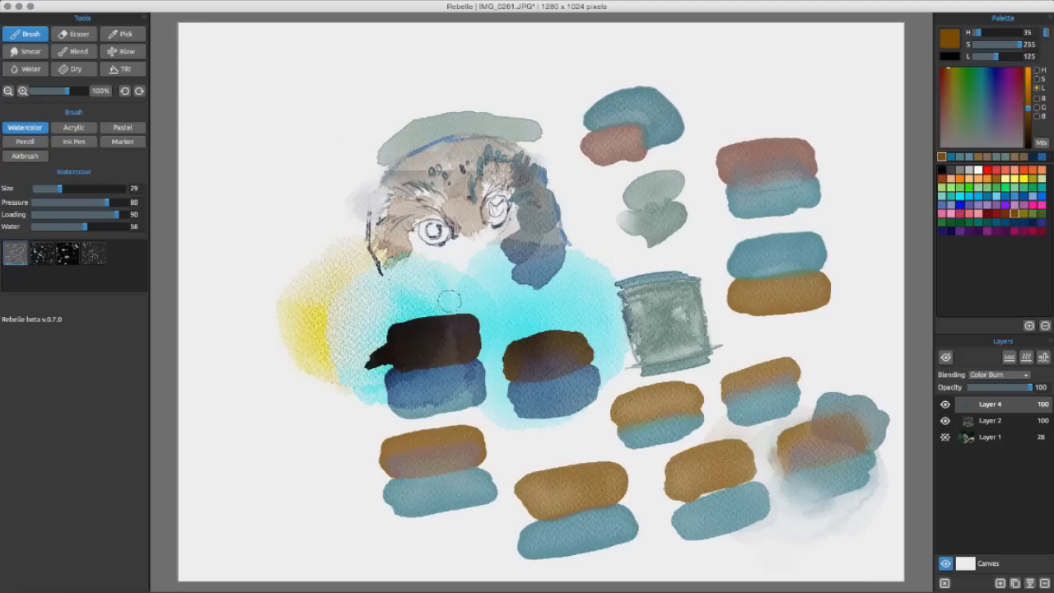
Compare the canvas with Layer 4 hidden and shown, and set its blending mode to Multiply
{"action": "left_click", "coordinate": [945, 405]}
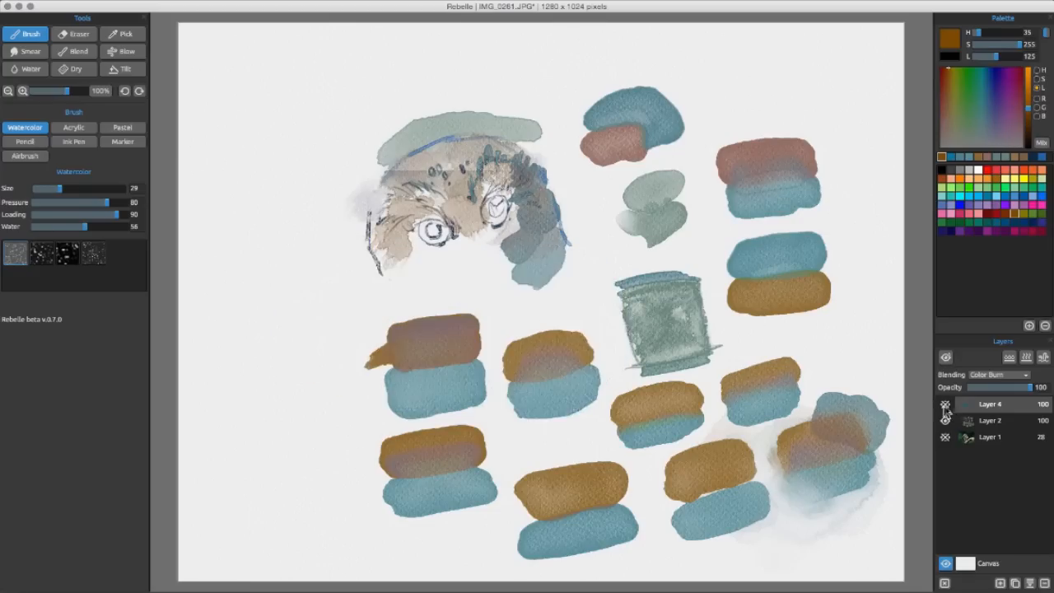
{"action": "left_click", "coordinate": [945, 404]}
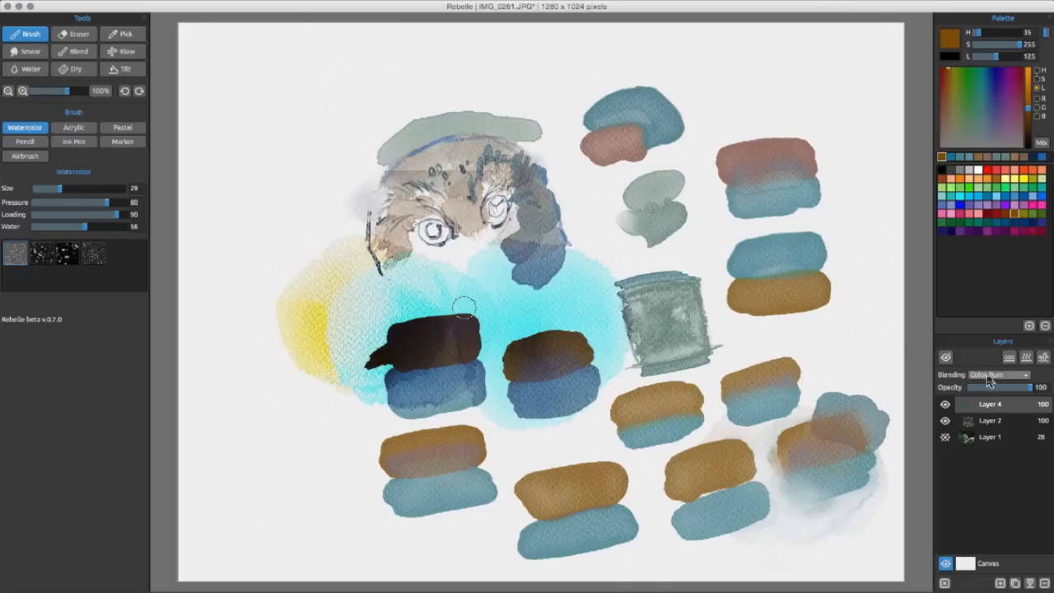
{"action": "left_click", "coordinate": [996, 376]}
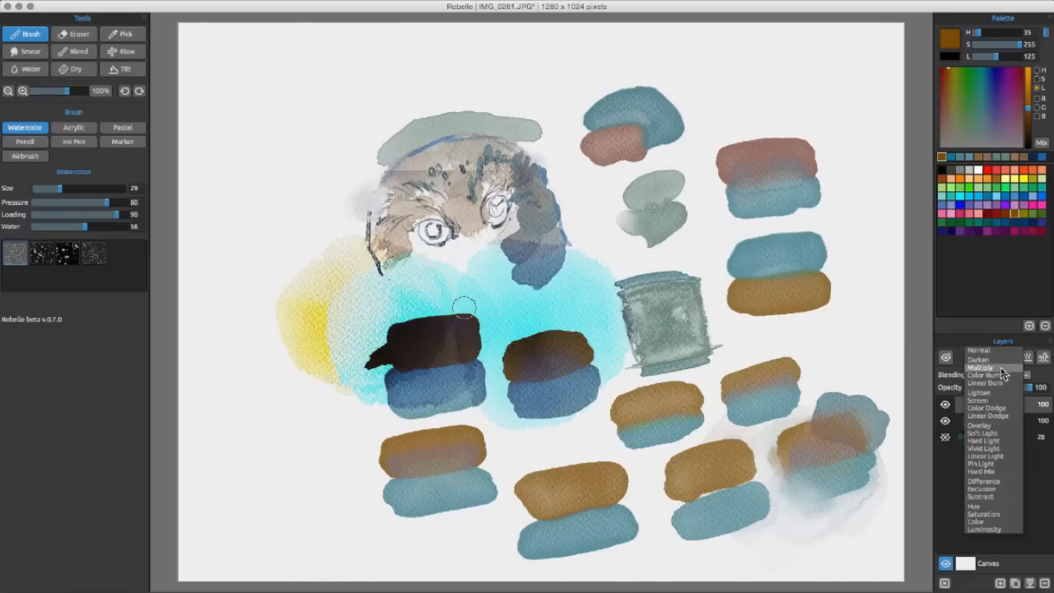
{"action": "left_click", "coordinate": [999, 368]}
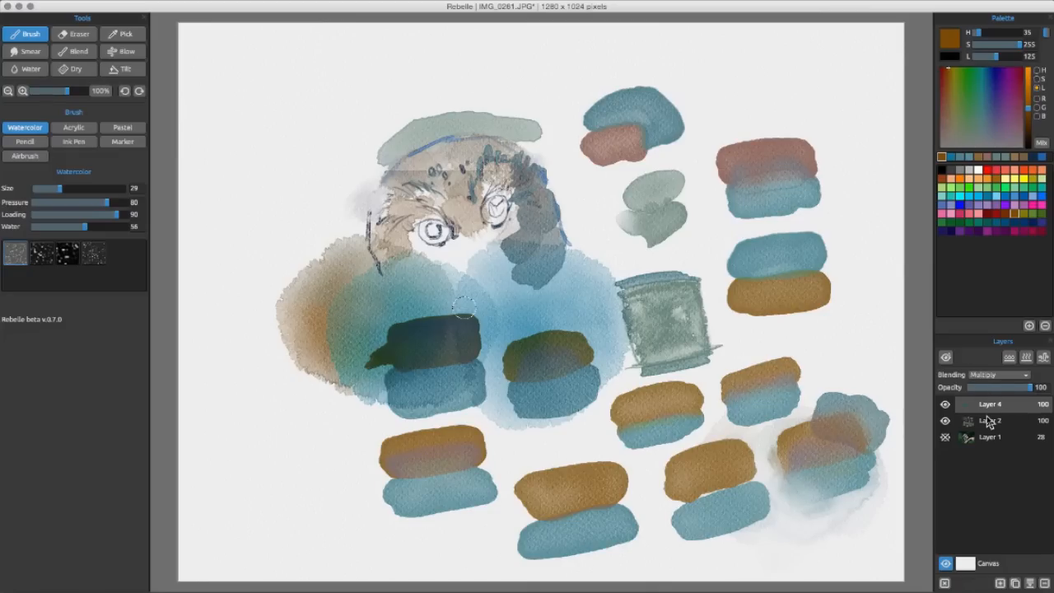
Lightly erase the overlapping brown and teal washes on Layer 4 to lift out the paper grain
{"action": "left_click", "coordinate": [81, 36]}
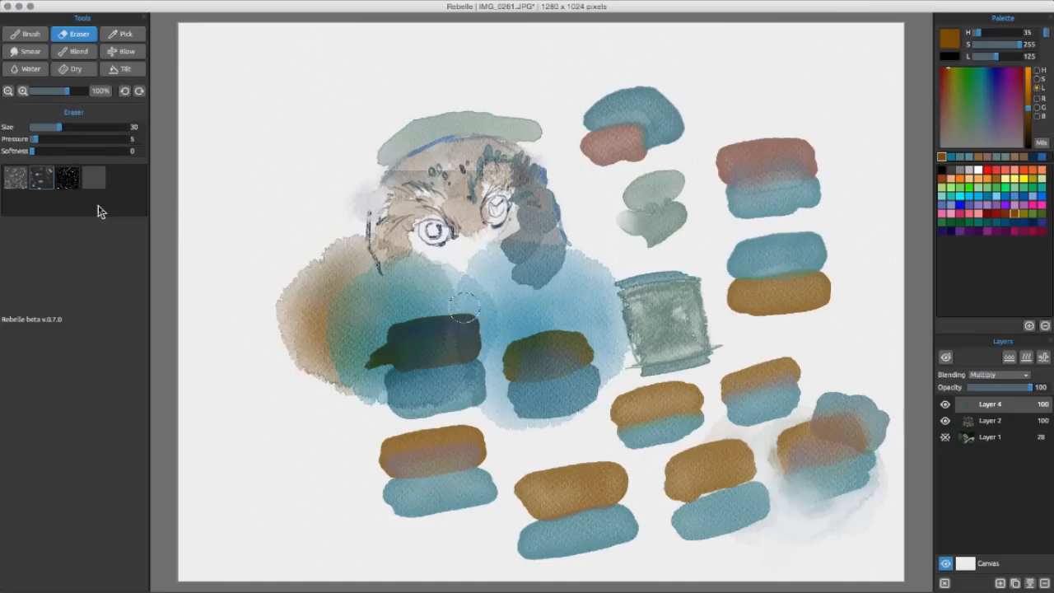
{"action": "left_click", "coordinate": [46, 183]}
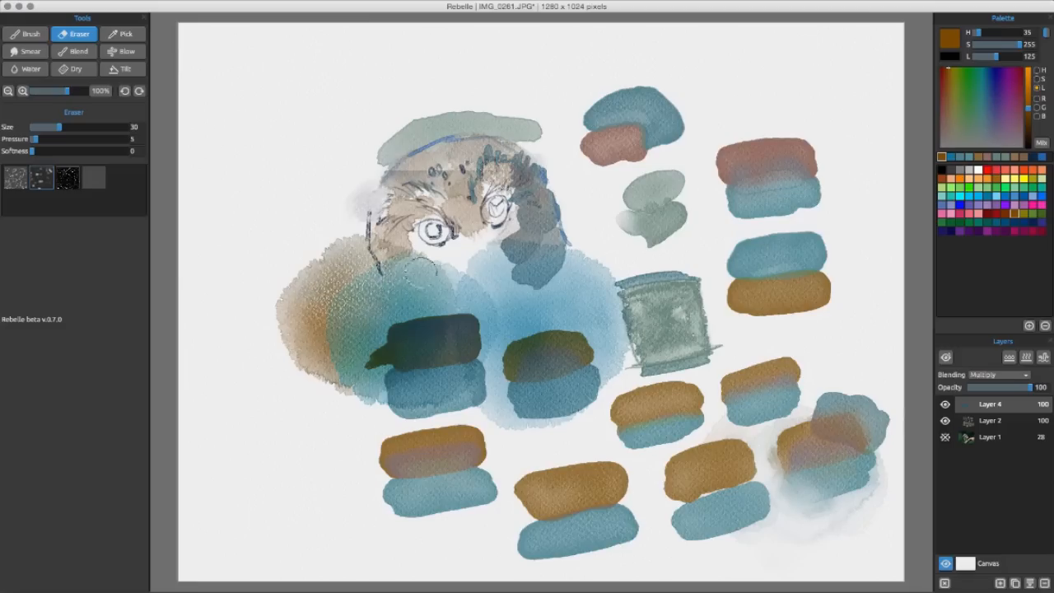
Change the canvas paper to paper_6 and erase across the brown and teal washes to lift its coarser texture
{"action": "left_click", "coordinate": [968, 568]}
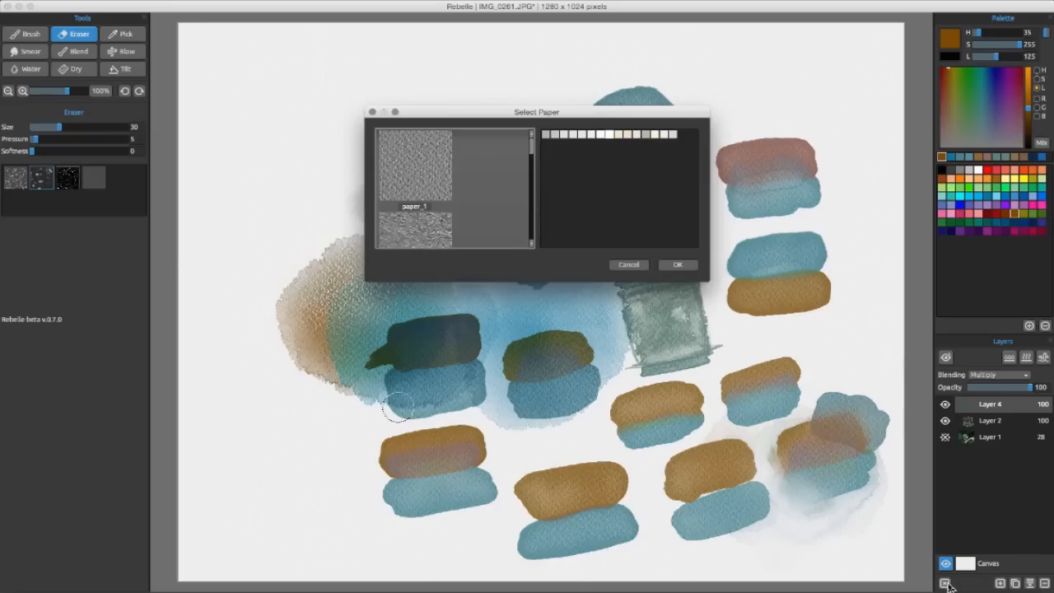
{"action": "scroll", "coordinate": [533, 153], "scroll_direction": "down", "scroll_amount": 1}
{"action": "left_click_drag", "start_coordinate": [533, 152], "coordinate": [531, 203]}
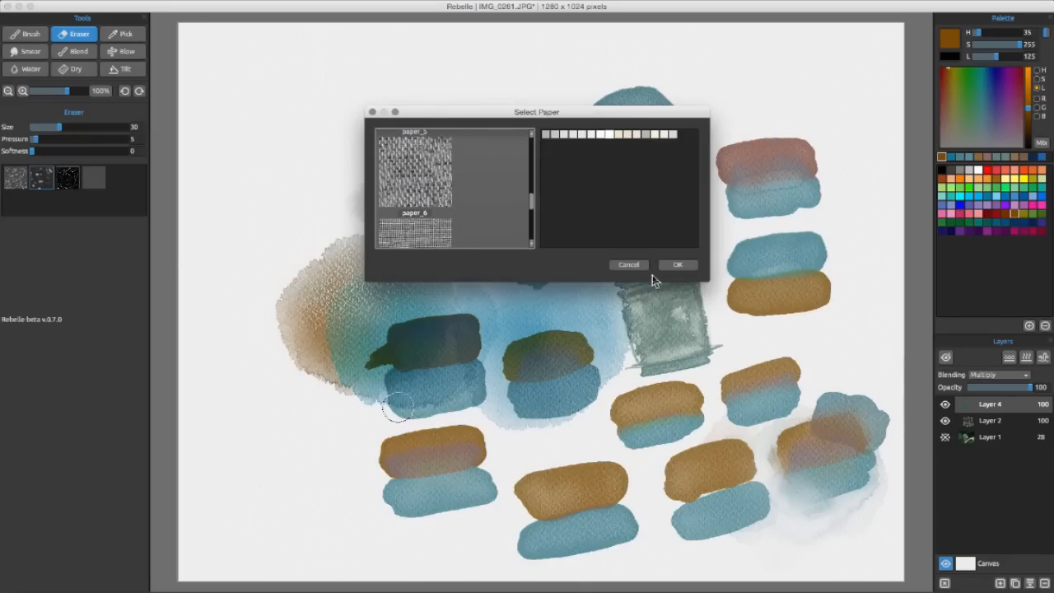
{"action": "left_click", "coordinate": [678, 265]}
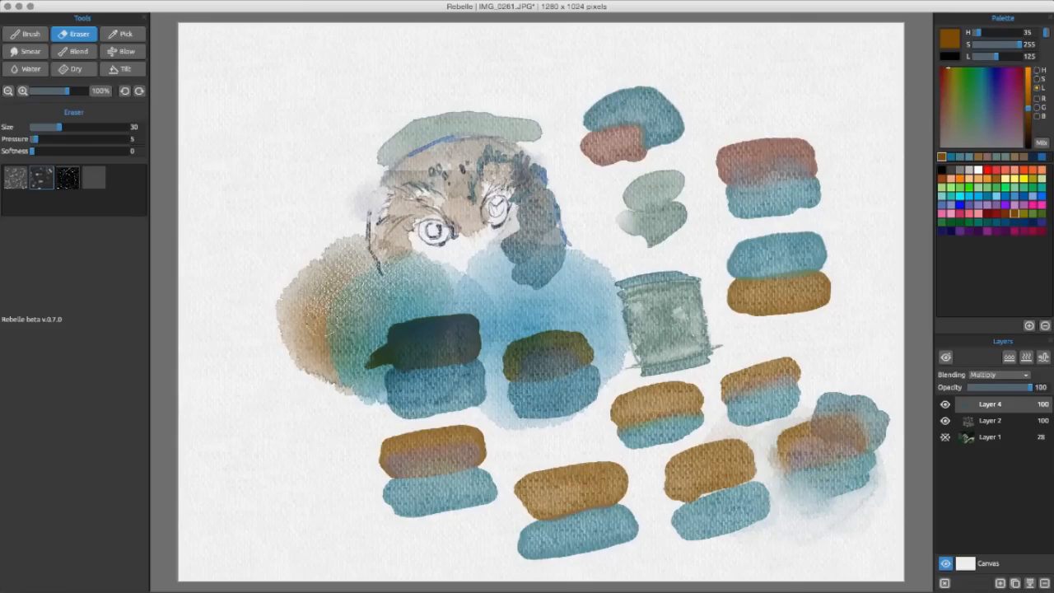
{"action": "mouse_move", "coordinate": [319, 339]}
{"action": "left_mouse_down"}
{"action": "mouse_move", "coordinate": [308, 363]}
{"action": "mouse_move", "coordinate": [335, 345]}
{"action": "mouse_move", "coordinate": [299, 342]}
{"action": "mouse_move", "coordinate": [296, 328]}
{"action": "mouse_move", "coordinate": [353, 338]}
{"action": "mouse_move", "coordinate": [378, 356]}
{"action": "mouse_move", "coordinate": [403, 303]}
{"action": "mouse_move", "coordinate": [415, 328]}
{"action": "mouse_move", "coordinate": [431, 330]}
{"action": "left_mouse_up"}
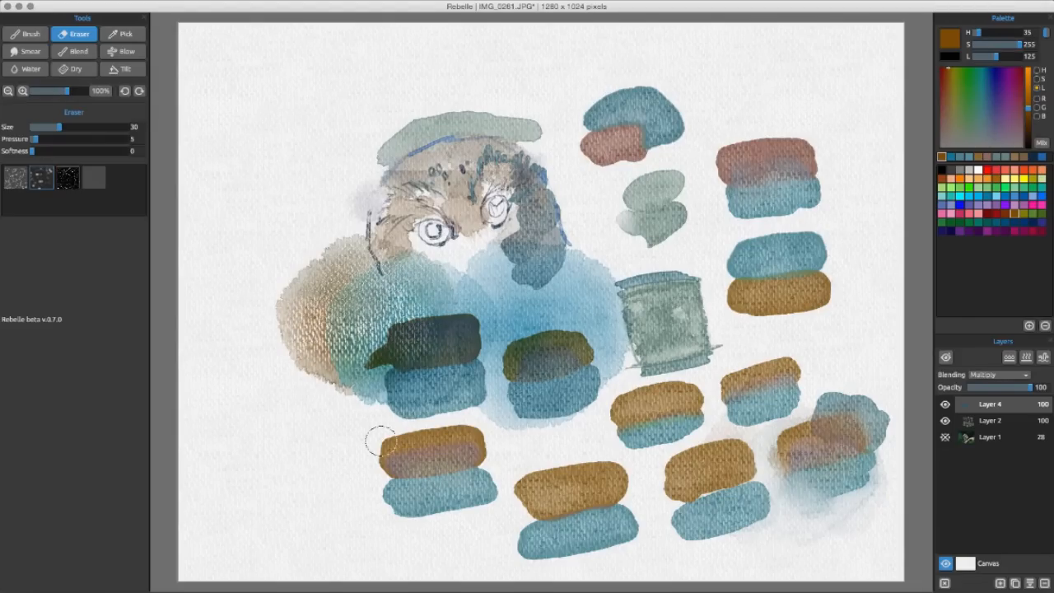
Change the canvas paper to paper_1
{"action": "left_click", "coordinate": [966, 564]}
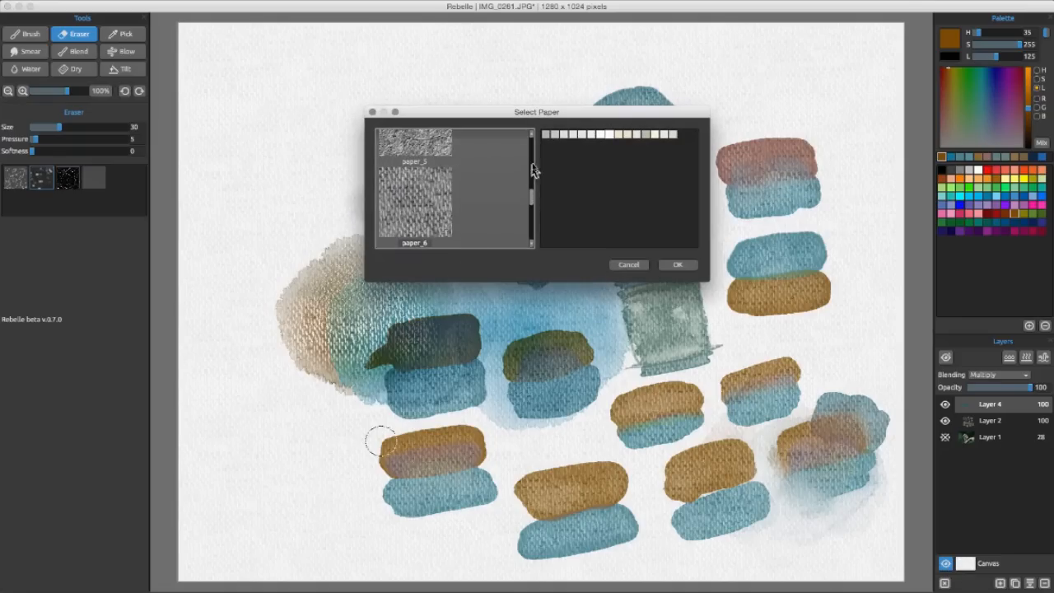
{"action": "left_click_drag", "start_coordinate": [531, 196], "coordinate": [531, 142]}
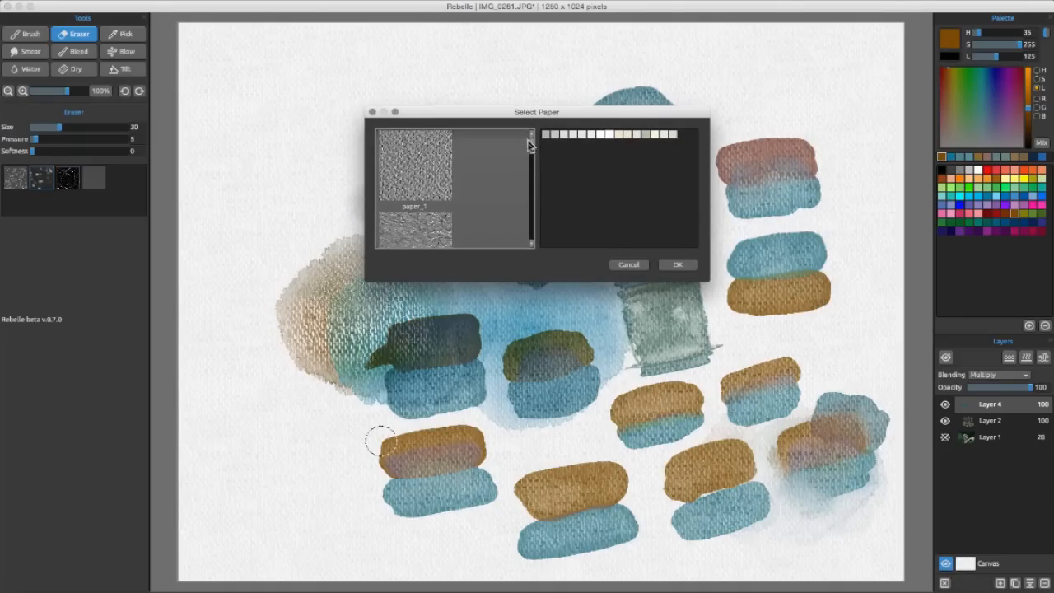
{"action": "left_click", "coordinate": [427, 171]}
{"action": "left_click", "coordinate": [678, 264]}
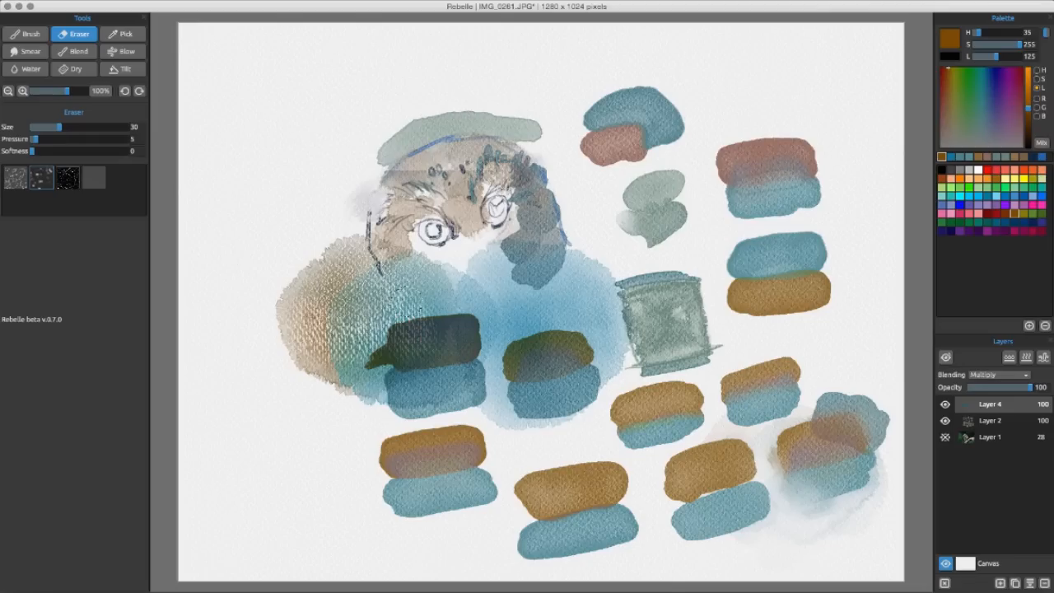
Blend the upper-left edge of the brown wash and smear its paint slightly outward
{"action": "left_click", "coordinate": [79, 51]}
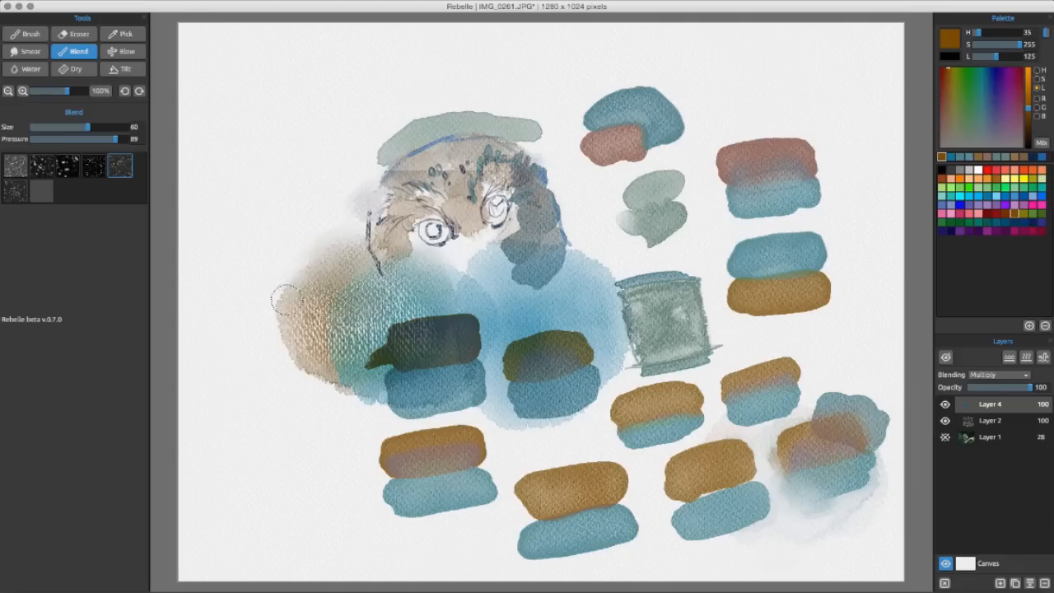
{"action": "left_click", "coordinate": [26, 51]}
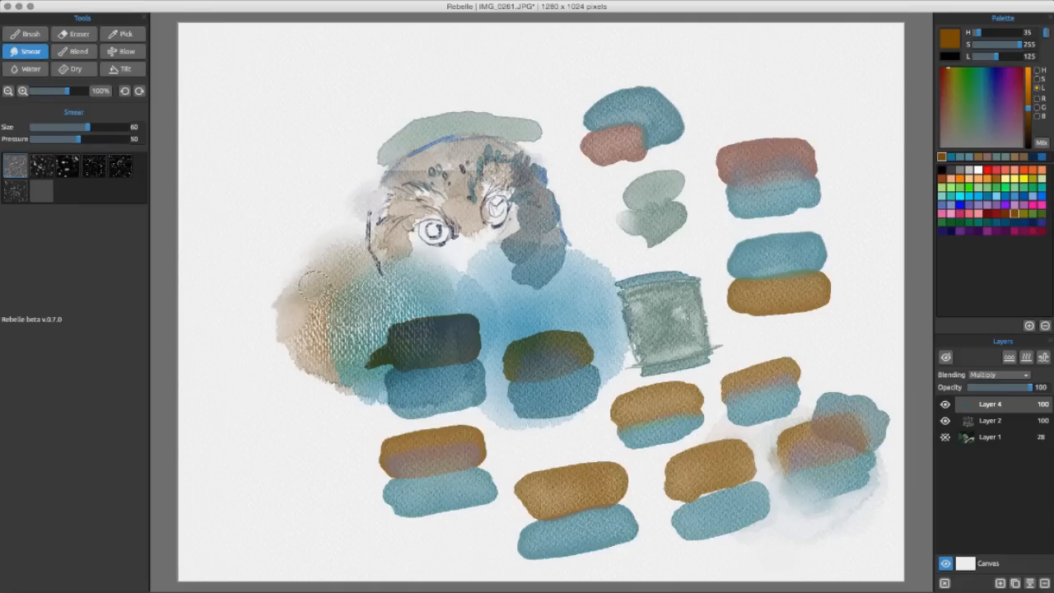
{"action": "mouse_move", "coordinate": [290, 308]}
{"action": "left_mouse_down"}
{"action": "mouse_move", "coordinate": [304, 301]}
{"action": "mouse_move", "coordinate": [289, 285]}
{"action": "left_mouse_up"}
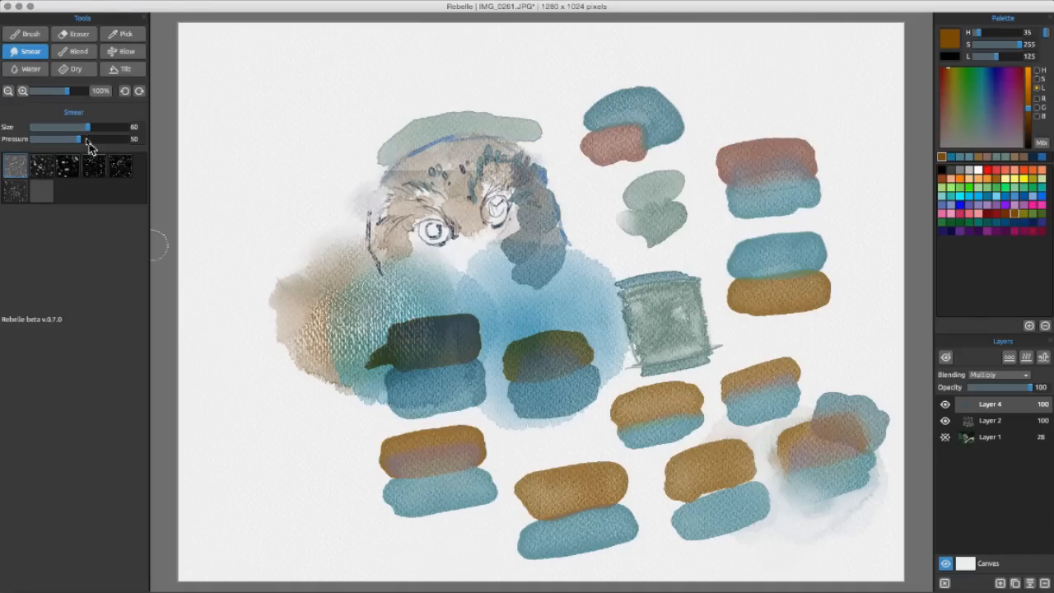
Set the Smear pressure to 86 and smear the lower edges of the brown and teal washes outward
{"action": "left_click_drag", "start_coordinate": [79, 138], "coordinate": [112, 138]}
{"action": "mouse_move", "coordinate": [284, 305]}
{"action": "left_mouse_down"}
{"action": "mouse_move", "coordinate": [297, 262]}
{"action": "mouse_move", "coordinate": [308, 278]}
{"action": "mouse_move", "coordinate": [306, 263]}
{"action": "mouse_move", "coordinate": [285, 292]}
{"action": "mouse_move", "coordinate": [280, 345]}
{"action": "mouse_move", "coordinate": [310, 341]}
{"action": "mouse_move", "coordinate": [281, 359]}
{"action": "mouse_move", "coordinate": [307, 372]}
{"action": "left_mouse_up"}
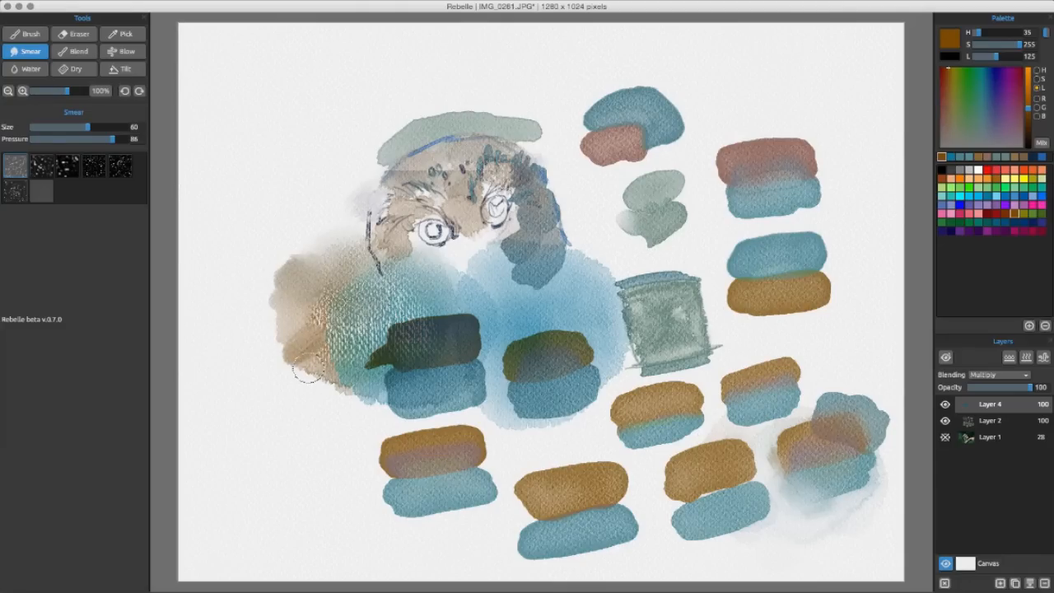
{"action": "mouse_move", "coordinate": [302, 350]}
{"action": "left_mouse_down"}
{"action": "mouse_move", "coordinate": [316, 381]}
{"action": "mouse_move", "coordinate": [309, 364]}
{"action": "mouse_move", "coordinate": [308, 390]}
{"action": "mouse_move", "coordinate": [306, 365]}
{"action": "mouse_move", "coordinate": [286, 377]}
{"action": "mouse_move", "coordinate": [303, 363]}
{"action": "mouse_move", "coordinate": [271, 378]}
{"action": "mouse_move", "coordinate": [286, 363]}
{"action": "mouse_move", "coordinate": [277, 372]}
{"action": "mouse_move", "coordinate": [270, 354]}
{"action": "mouse_move", "coordinate": [288, 355]}
{"action": "mouse_move", "coordinate": [275, 344]}
{"action": "mouse_move", "coordinate": [283, 395]}
{"action": "mouse_move", "coordinate": [361, 389]}
{"action": "mouse_move", "coordinate": [350, 388]}
{"action": "mouse_move", "coordinate": [355, 404]}
{"action": "mouse_move", "coordinate": [336, 394]}
{"action": "mouse_move", "coordinate": [346, 392]}
{"action": "mouse_move", "coordinate": [337, 406]}
{"action": "mouse_move", "coordinate": [337, 387]}
{"action": "mouse_move", "coordinate": [305, 390]}
{"action": "mouse_move", "coordinate": [327, 410]}
{"action": "mouse_move", "coordinate": [344, 401]}
{"action": "mouse_move", "coordinate": [350, 414]}
{"action": "mouse_move", "coordinate": [341, 417]}
{"action": "mouse_move", "coordinate": [382, 414]}
{"action": "mouse_move", "coordinate": [373, 389]}
{"action": "mouse_move", "coordinate": [404, 416]}
{"action": "left_mouse_up"}
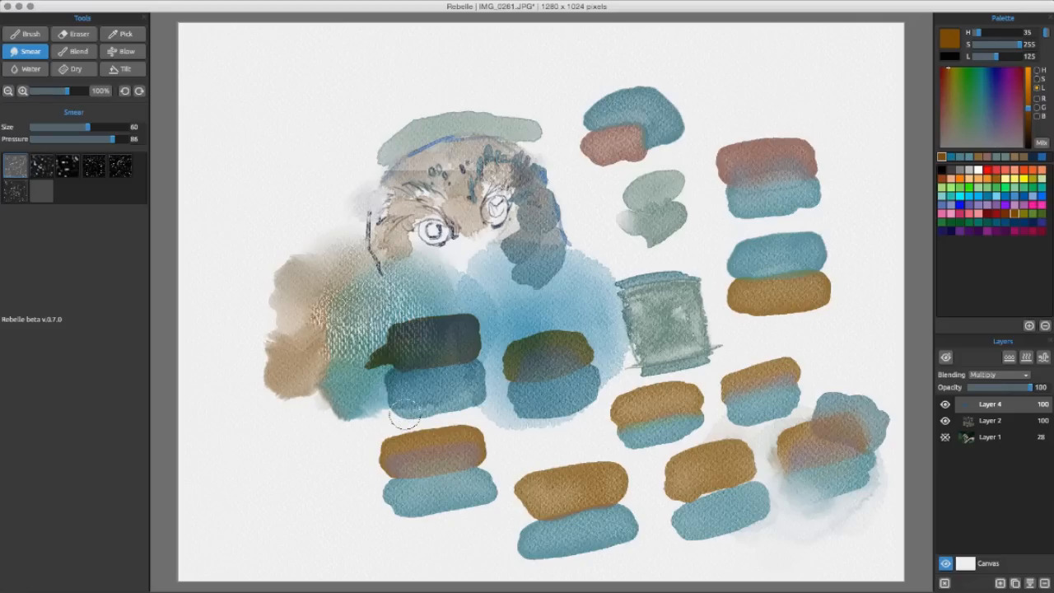
{"action": "mouse_move", "coordinate": [404, 414]}
{"action": "left_mouse_down"}
{"action": "mouse_move", "coordinate": [355, 395]}
{"action": "mouse_move", "coordinate": [364, 387]}
{"action": "mouse_move", "coordinate": [401, 419]}
{"action": "left_mouse_up"}
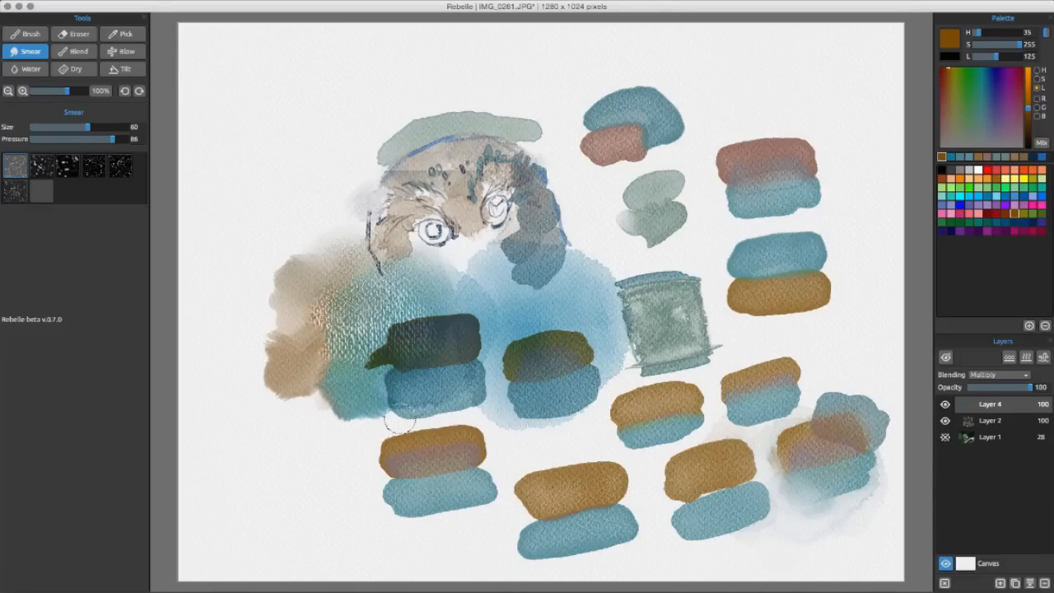
Raise the Smear pressure to 100 and smear the teal wash around the dark swatch and its lower edge
{"action": "left_click_drag", "start_coordinate": [117, 138], "coordinate": [130, 144]}
{"action": "mouse_move", "coordinate": [402, 388]}
{"action": "left_mouse_down"}
{"action": "mouse_move", "coordinate": [400, 421]}
{"action": "mouse_move", "coordinate": [402, 402]}
{"action": "left_mouse_up"}
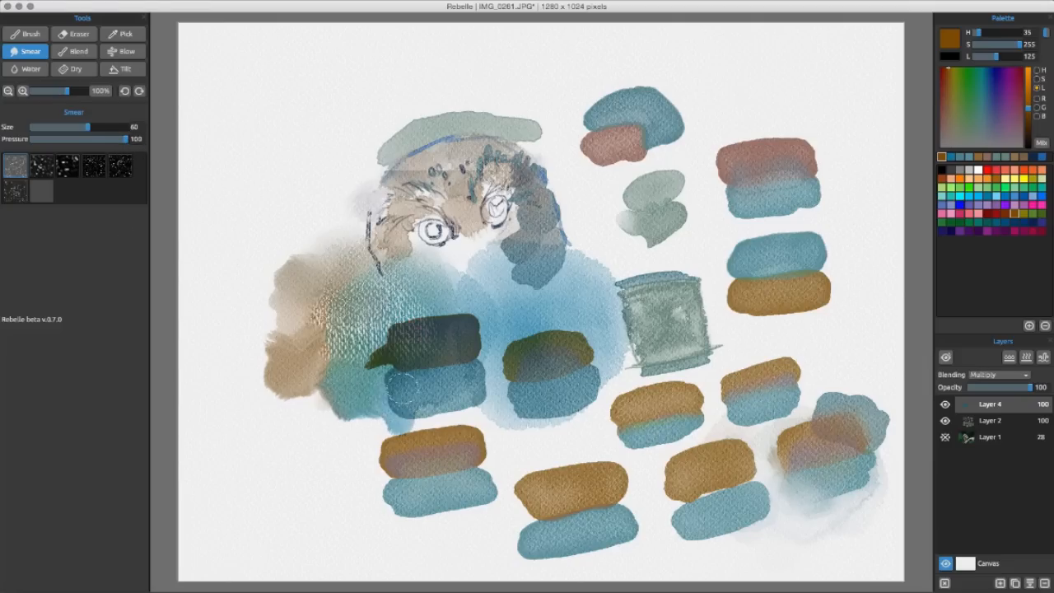
{"action": "left_click_drag", "start_coordinate": [448, 269], "coordinate": [446, 272]}
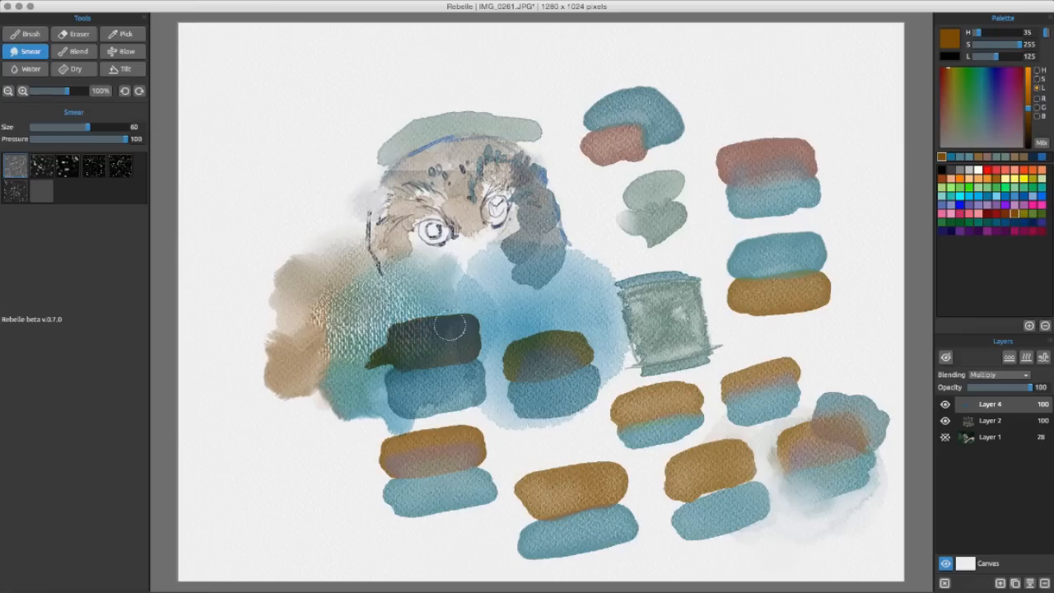
On Layer 2, smear the red swatch's upper corners outward, then brush water around it and check the wet areas
{"action": "left_click", "coordinate": [1009, 422]}
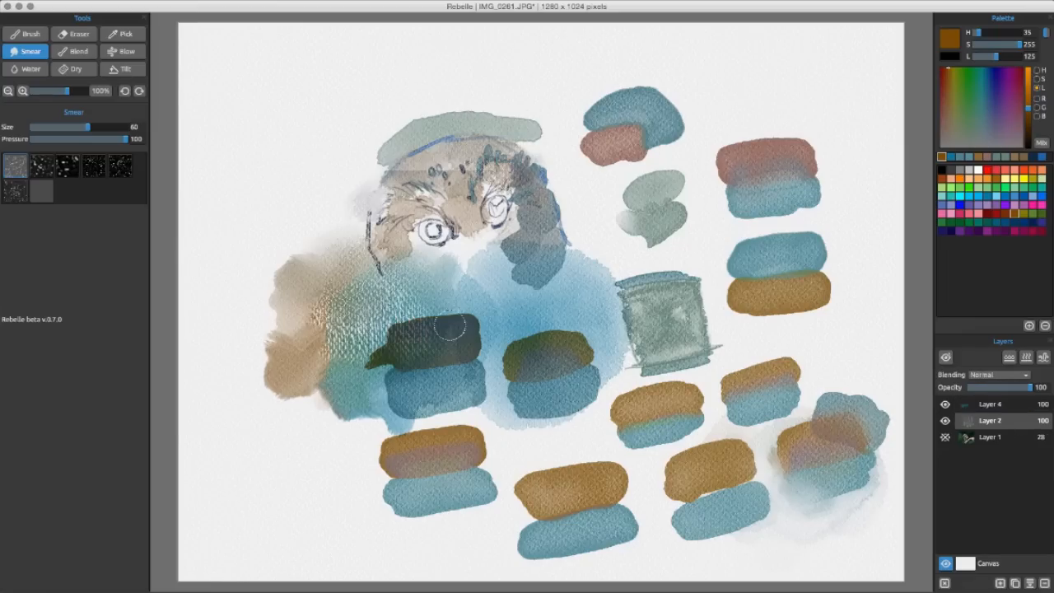
{"action": "mouse_move", "coordinate": [737, 150]}
{"action": "left_mouse_down"}
{"action": "mouse_move", "coordinate": [776, 132]}
{"action": "mouse_move", "coordinate": [788, 143]}
{"action": "mouse_move", "coordinate": [785, 132]}
{"action": "mouse_move", "coordinate": [807, 131]}
{"action": "mouse_move", "coordinate": [803, 142]}
{"action": "mouse_move", "coordinate": [816, 143]}
{"action": "mouse_move", "coordinate": [733, 155]}
{"action": "left_mouse_up"}
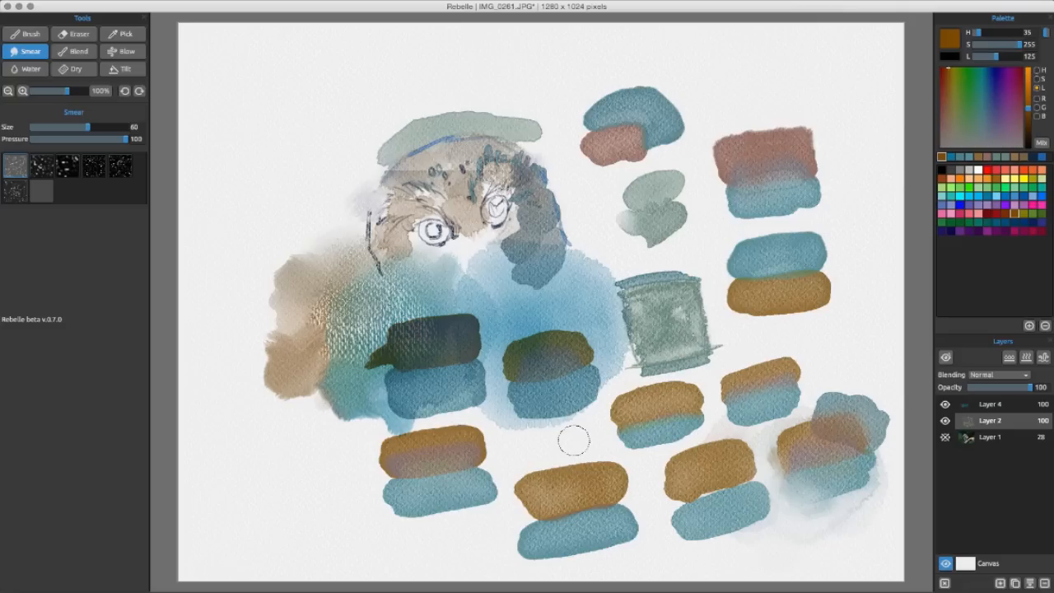
{"action": "left_click", "coordinate": [29, 70]}
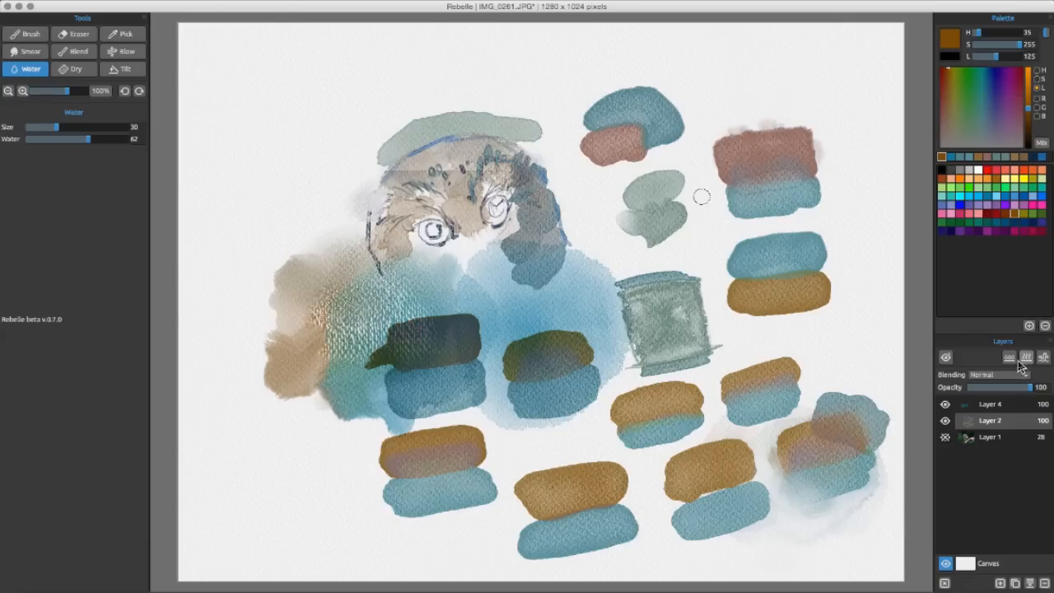
{"action": "left_click", "coordinate": [946, 358]}
{"action": "left_click", "coordinate": [946, 360]}
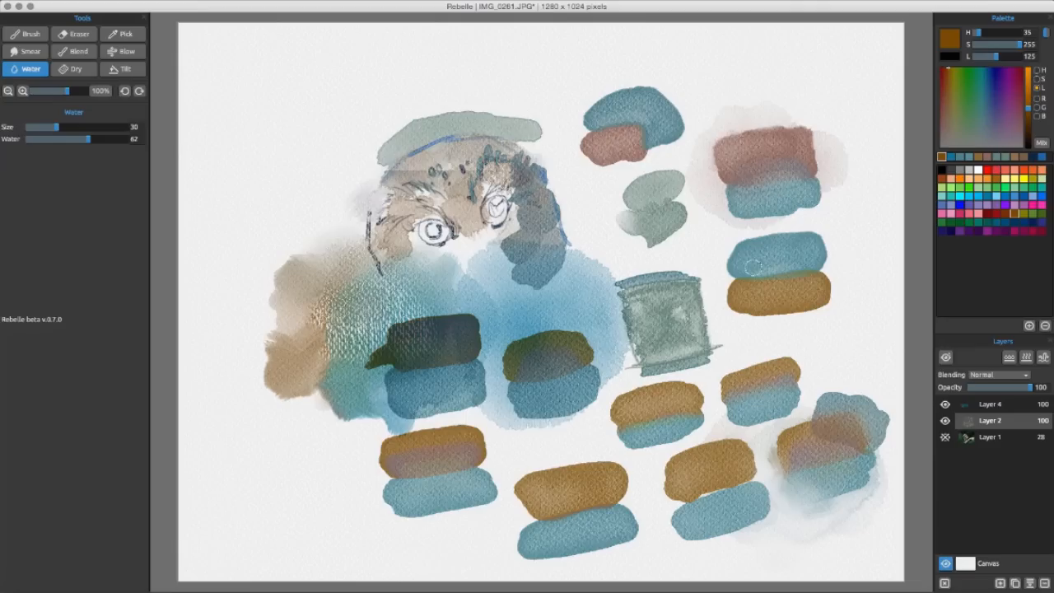
Blend the boundary and edges of the blue-over-brown swatch on Layer 2, and brush water along its lower-left edge
{"action": "left_click", "coordinate": [78, 51]}
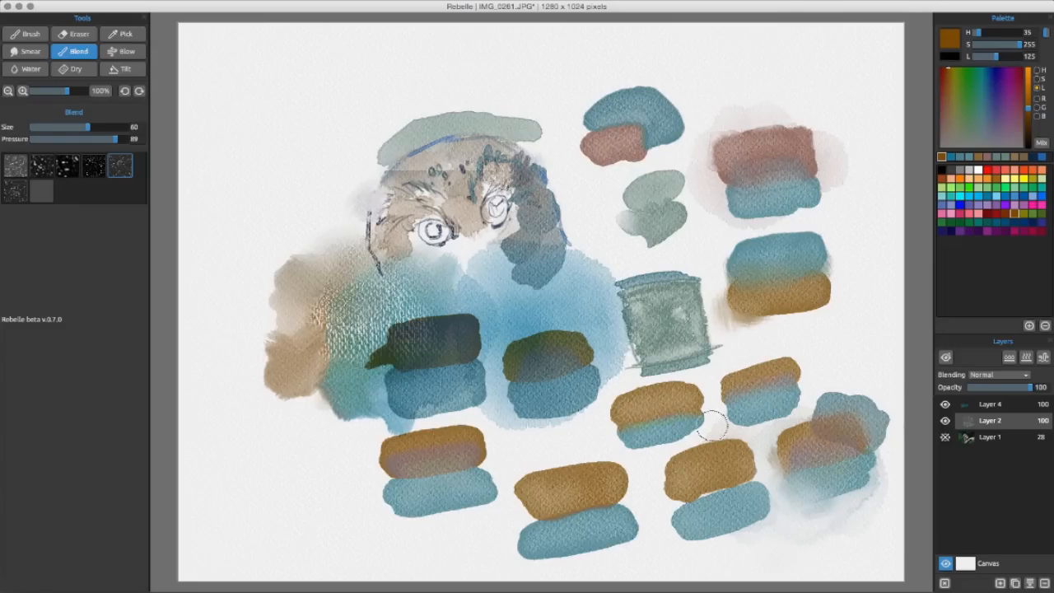
{"action": "left_click", "coordinate": [33, 70]}
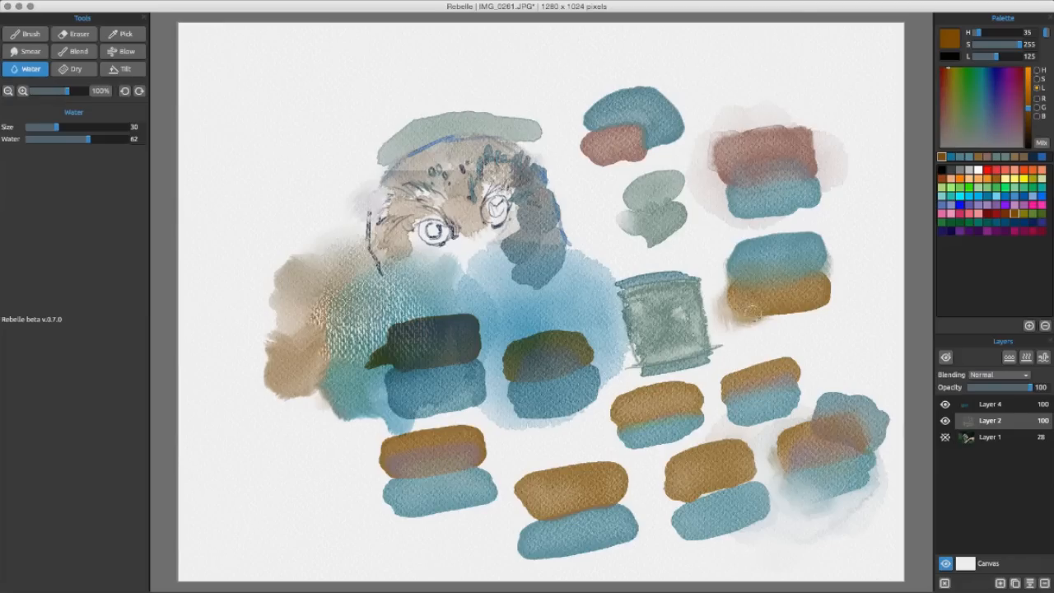
{"action": "left_click_drag", "start_coordinate": [756, 313], "coordinate": [744, 325]}
{"action": "left_click_drag", "start_coordinate": [739, 324], "coordinate": [726, 320]}
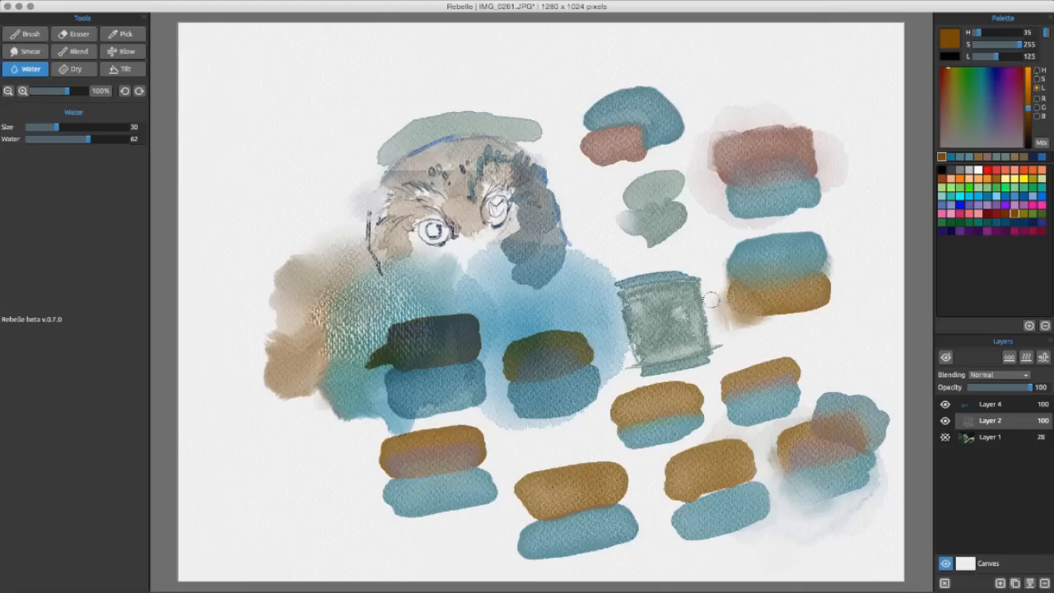